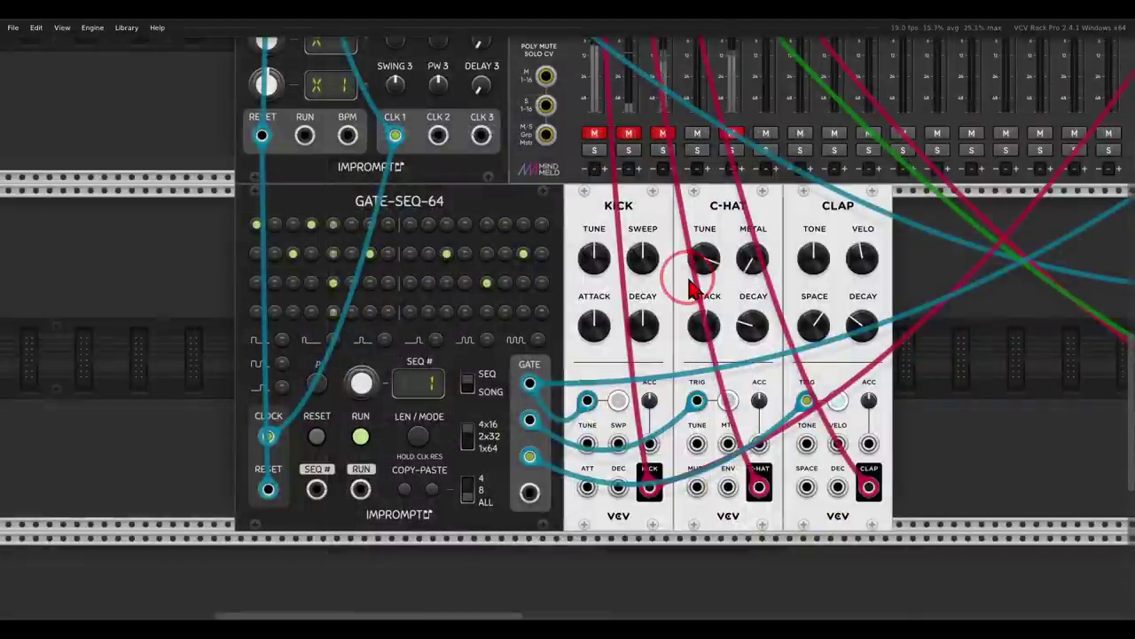
Unmute the KICK, HATS and CLAP channels on the mixer.
{"action": "left_click", "coordinate": [594, 133]}
{"action": "left_click", "coordinate": [628, 133]}
{"action": "left_click", "coordinate": [660, 135]}
{"action": "left_click", "coordinate": [674, 251]}
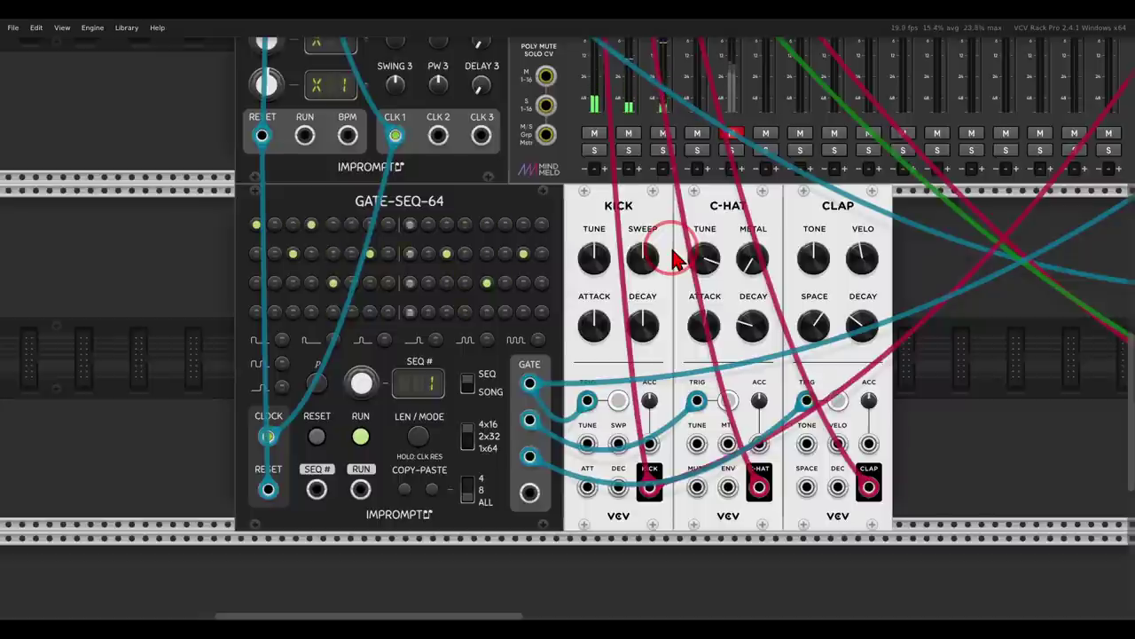
Activate step 7 in the first gate row of the drum sequencer and give it a probability of 0.50.
{"action": "scroll", "coordinate": [393, 329], "scroll_direction": "up", "scroll_amount": 4}
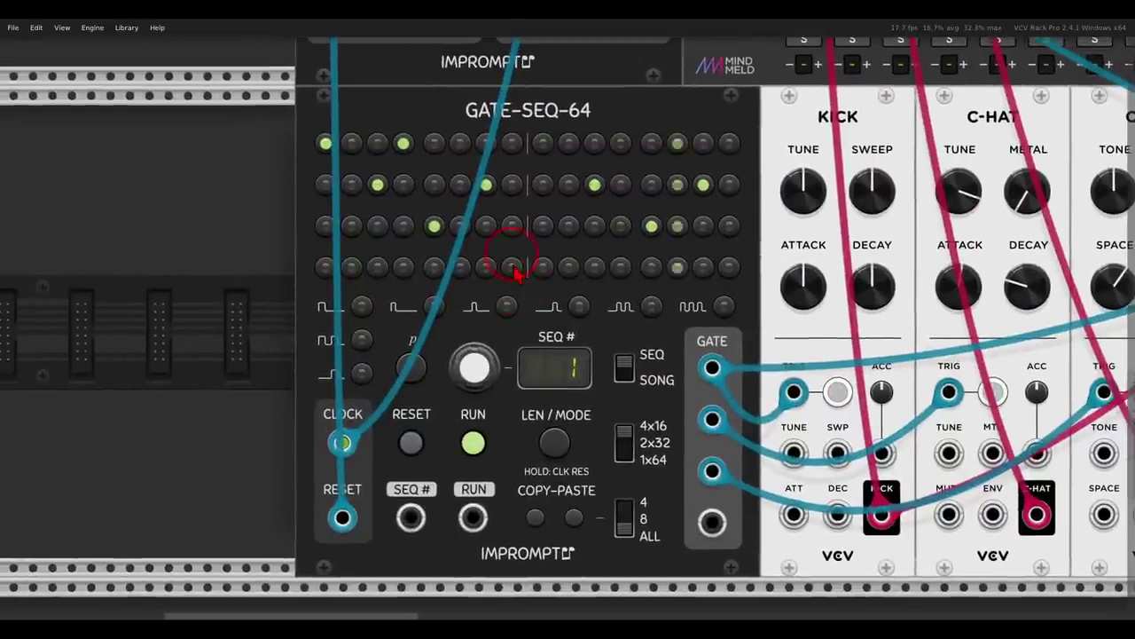
{"action": "left_click", "coordinate": [487, 146]}
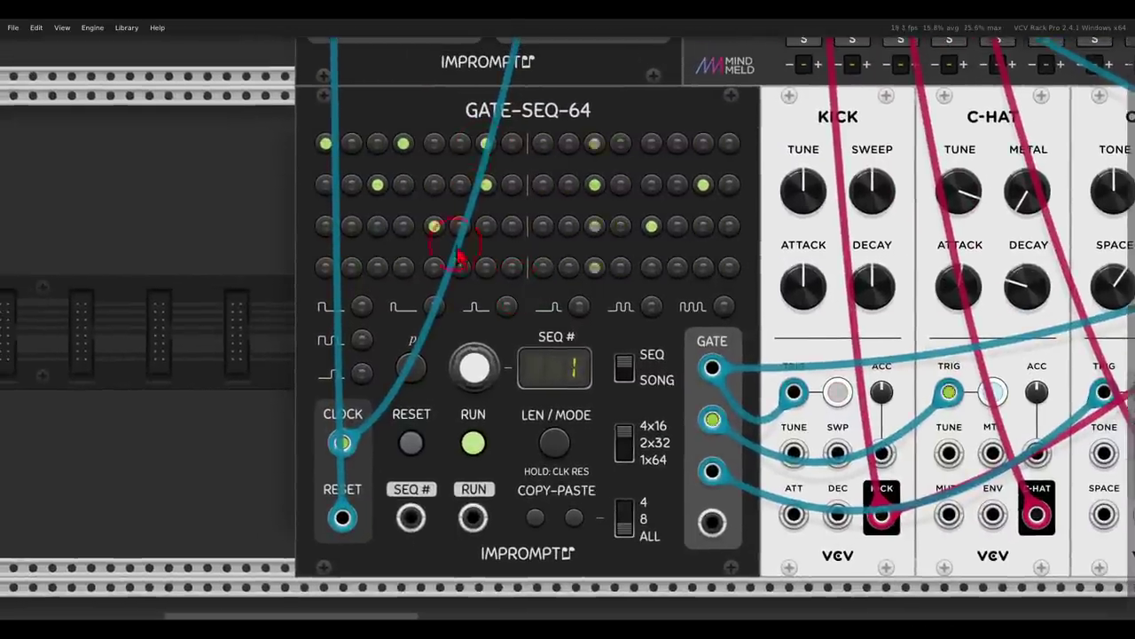
{"action": "left_click", "coordinate": [411, 370]}
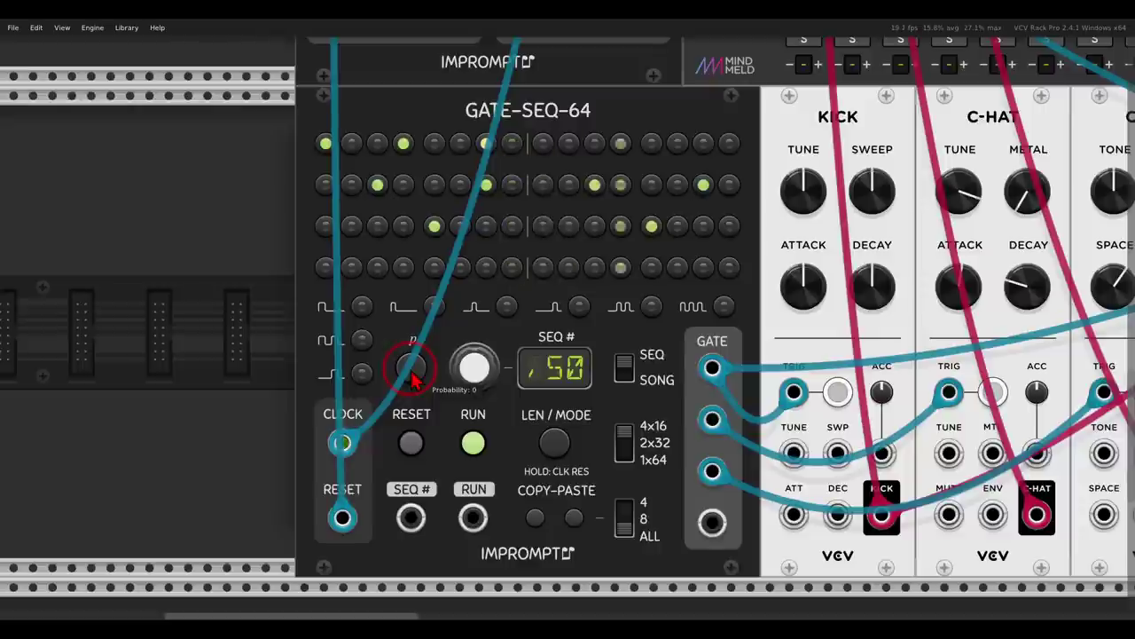
{"action": "mouse_move", "coordinate": [475, 366]}
{"action": "left_mouse_down"}
{"action": "mouse_move", "coordinate": [473, 164]}
{"action": "mouse_move", "coordinate": [472, 448]}
{"action": "mouse_move", "coordinate": [493, 489]}
{"action": "mouse_move", "coordinate": [475, 445]}
{"action": "mouse_move", "coordinate": [476, 506]}
{"action": "mouse_move", "coordinate": [468, 372]}
{"action": "left_mouse_up"}
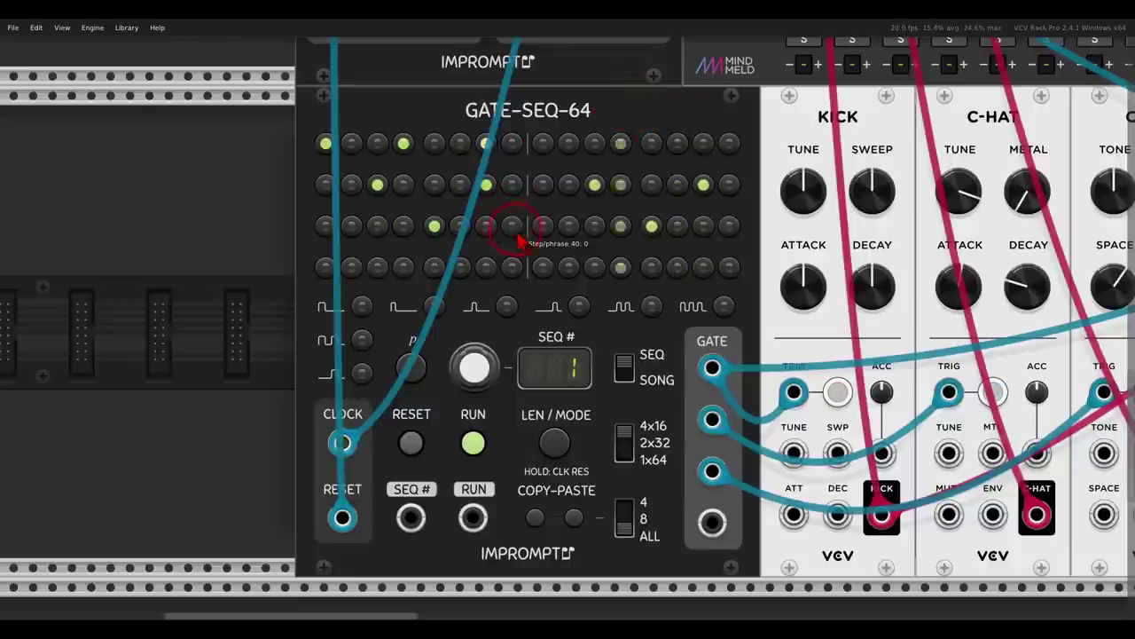
Try step 8 of the third gate row as a probability gate, and remove it again.
{"action": "left_click_drag", "start_coordinate": [527, 240], "coordinate": [477, 231]}
{"action": "left_click", "coordinate": [463, 217]}
{"action": "left_click", "coordinate": [363, 357]}
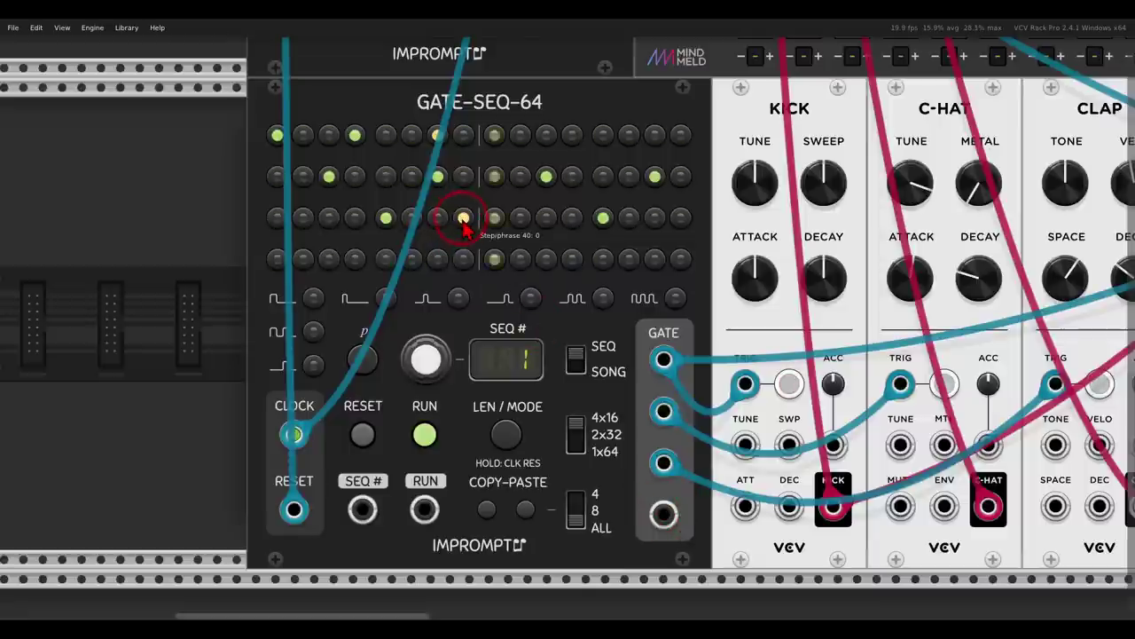
{"action": "left_click", "coordinate": [371, 368]}
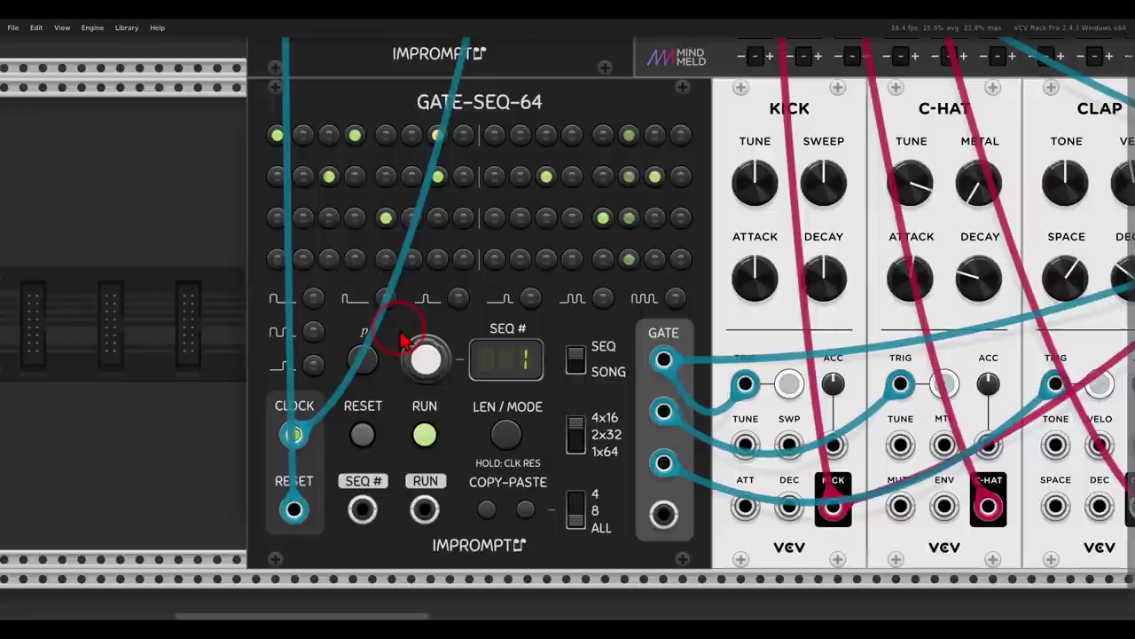
Activate step 8 in the fourth gate row of the drum sequencer as a probability gate.
{"action": "mouse_move", "coordinate": [394, 198]}
{"action": "left_mouse_down"}
{"action": "mouse_move", "coordinate": [377, 236]}
{"action": "mouse_move", "coordinate": [393, 193]}
{"action": "left_mouse_up"}
{"action": "left_click", "coordinate": [463, 257]}
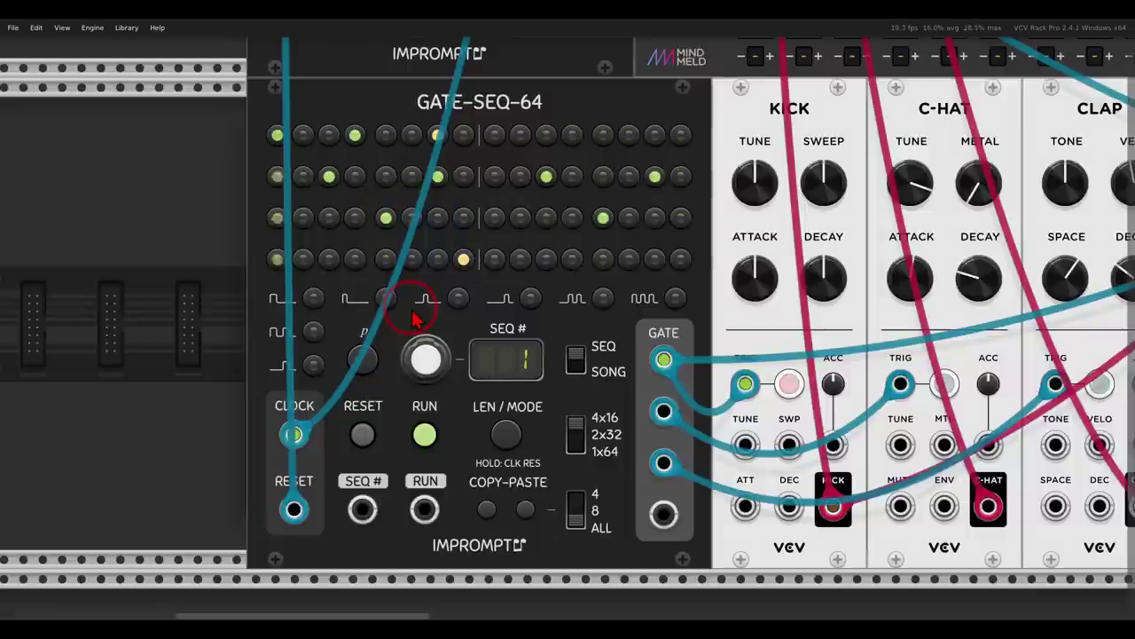
{"action": "left_click_drag", "start_coordinate": [611, 306], "coordinate": [544, 289]}
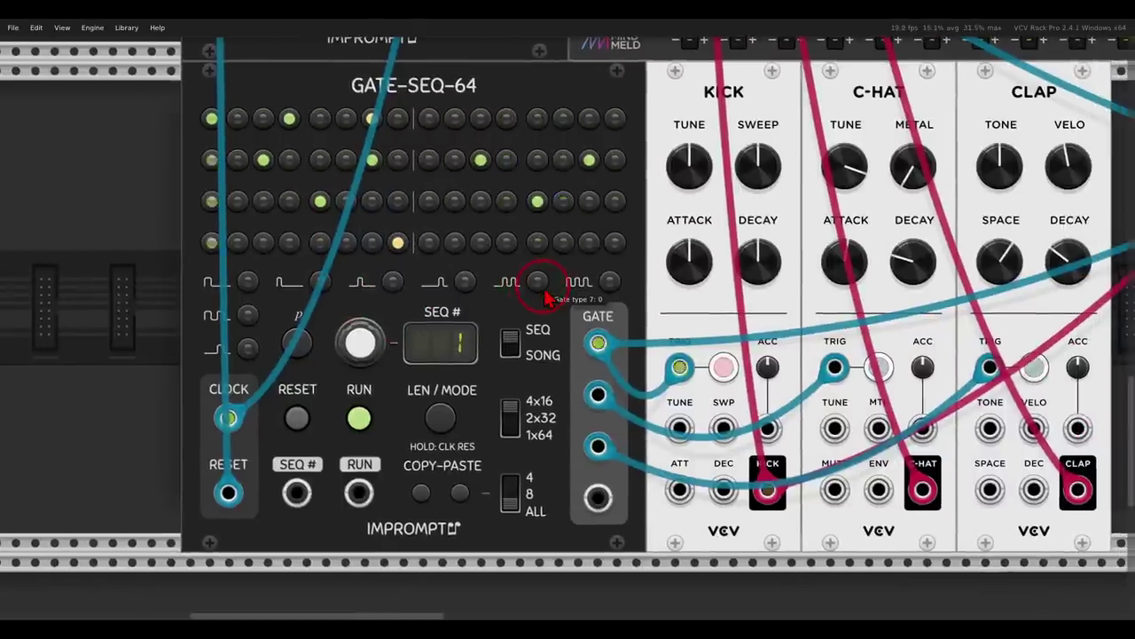
Place the LOGIC module directly beside the CLAP module.
{"action": "scroll", "coordinate": [544, 289], "scroll_direction": "down", "scroll_amount": 1}
{"action": "left_click_drag", "start_coordinate": [643, 309], "coordinate": [359, 324]}
{"action": "left_click_drag", "start_coordinate": [1069, 162], "coordinate": [843, 144]}
Repatch the third sequencer gate to LOGIC input A, patch the fourth gate to input B, and send the OR output to the CLAP trigger.
{"action": "left_click_drag", "start_coordinate": [422, 411], "coordinate": [424, 461]}
{"action": "left_click_drag", "start_coordinate": [421, 412], "coordinate": [873, 257]}
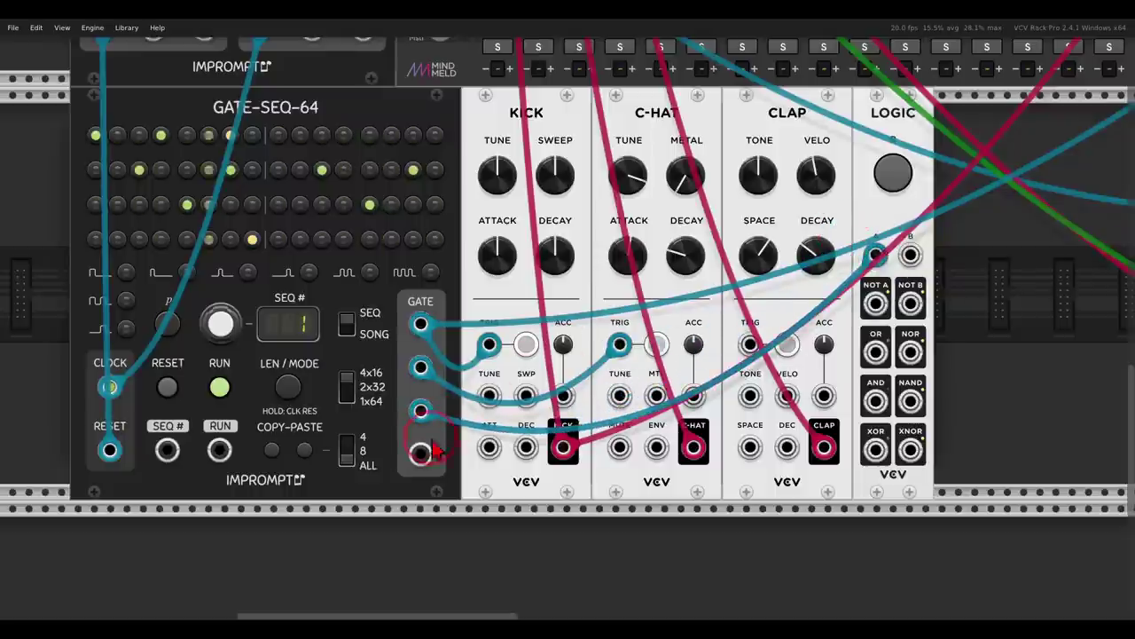
{"action": "left_click_drag", "start_coordinate": [421, 454], "coordinate": [912, 257]}
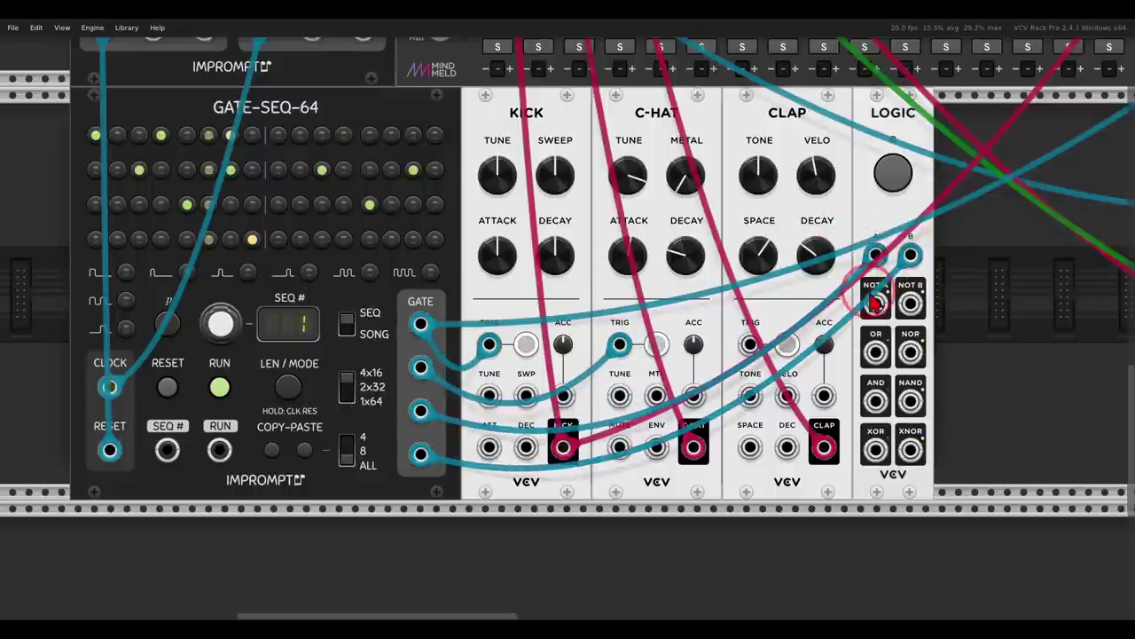
{"action": "left_click_drag", "start_coordinate": [876, 352], "coordinate": [752, 352]}
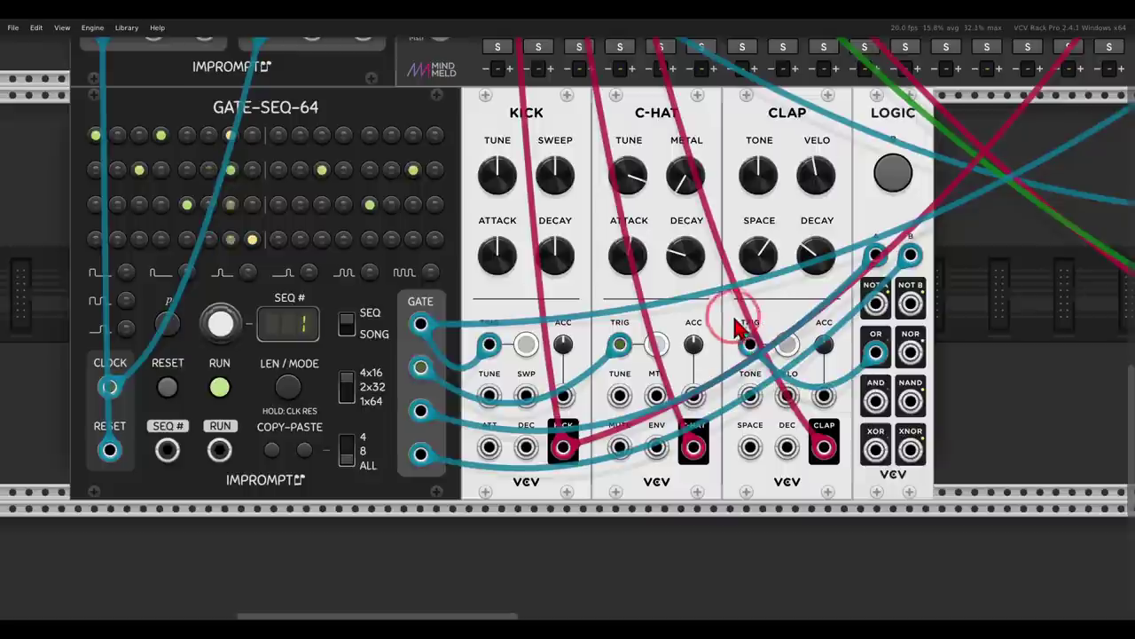
{"action": "left_click_drag", "start_coordinate": [725, 316], "coordinate": [774, 320]}
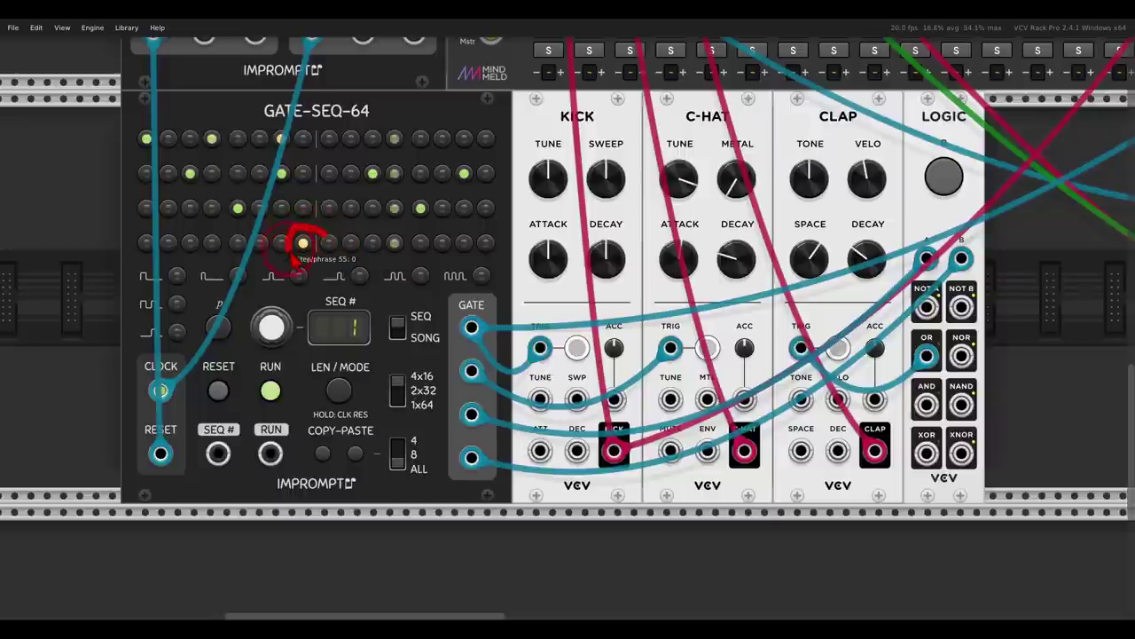
{"action": "mouse_move", "coordinate": [292, 257]}
{"action": "left_mouse_down"}
{"action": "mouse_move", "coordinate": [326, 257]}
{"action": "mouse_move", "coordinate": [322, 236]}
{"action": "left_mouse_up"}
{"action": "mouse_move", "coordinate": [488, 445]}
{"action": "left_mouse_down"}
{"action": "mouse_move", "coordinate": [464, 438]}
{"action": "mouse_move", "coordinate": [454, 466]}
{"action": "mouse_move", "coordinate": [500, 452]}
{"action": "mouse_move", "coordinate": [492, 445]}
{"action": "left_mouse_up"}
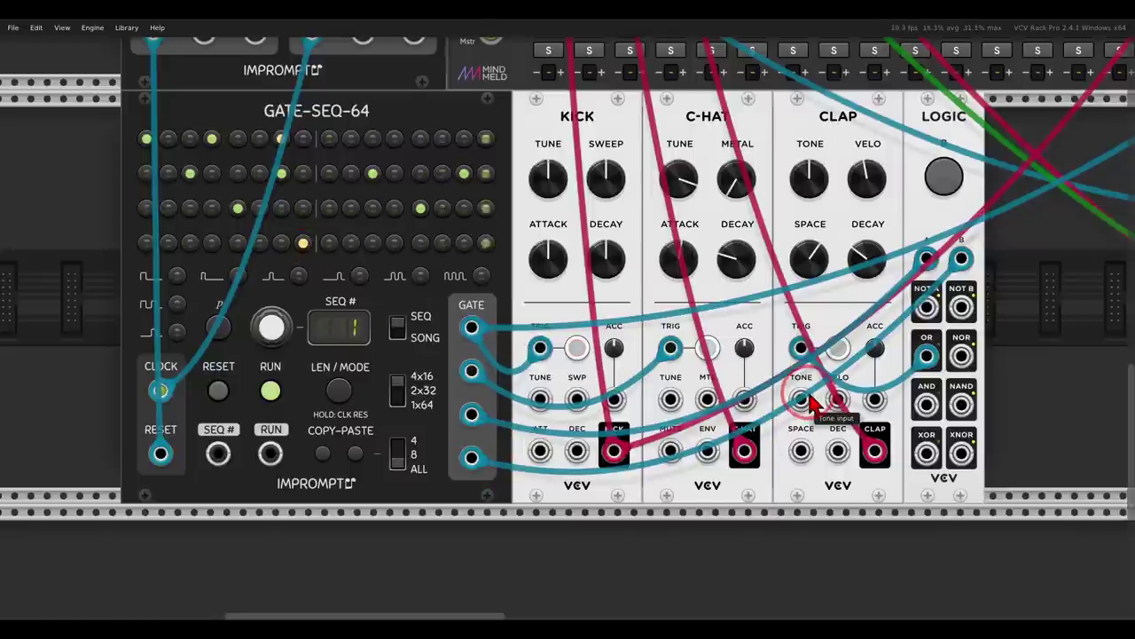
Move the VCA, ADSR EG, Prince of Perception and LFO modules together closer to the LOGIC module.
{"action": "scroll", "coordinate": [866, 352], "scroll_direction": "down", "scroll_amount": 2}
{"action": "left_click_drag", "start_coordinate": [865, 342], "coordinate": [428, 330]}
{"action": "left_click_drag", "start_coordinate": [639, 298], "coordinate": [1047, 270]}
{"action": "left_click_drag", "start_coordinate": [1059, 185], "coordinate": [861, 189]}
{"action": "left_click", "coordinate": [918, 245]}
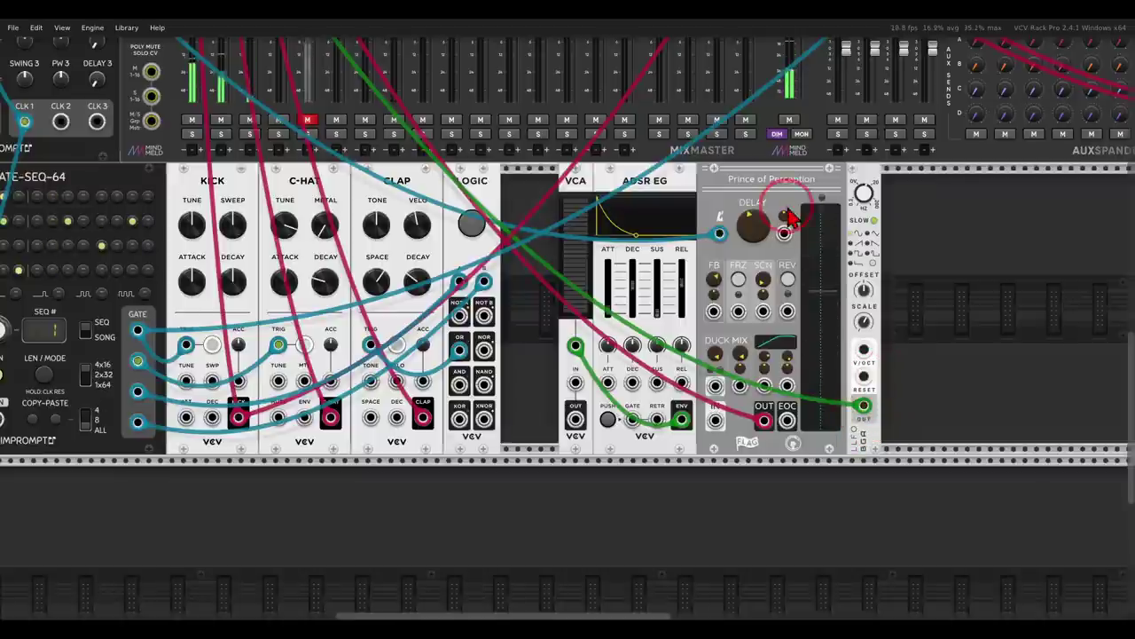
Patch the CLAP output into the VCA input and the VCA output into the Prince of Perception input.
{"action": "left_click_drag", "start_coordinate": [611, 296], "coordinate": [752, 265]}
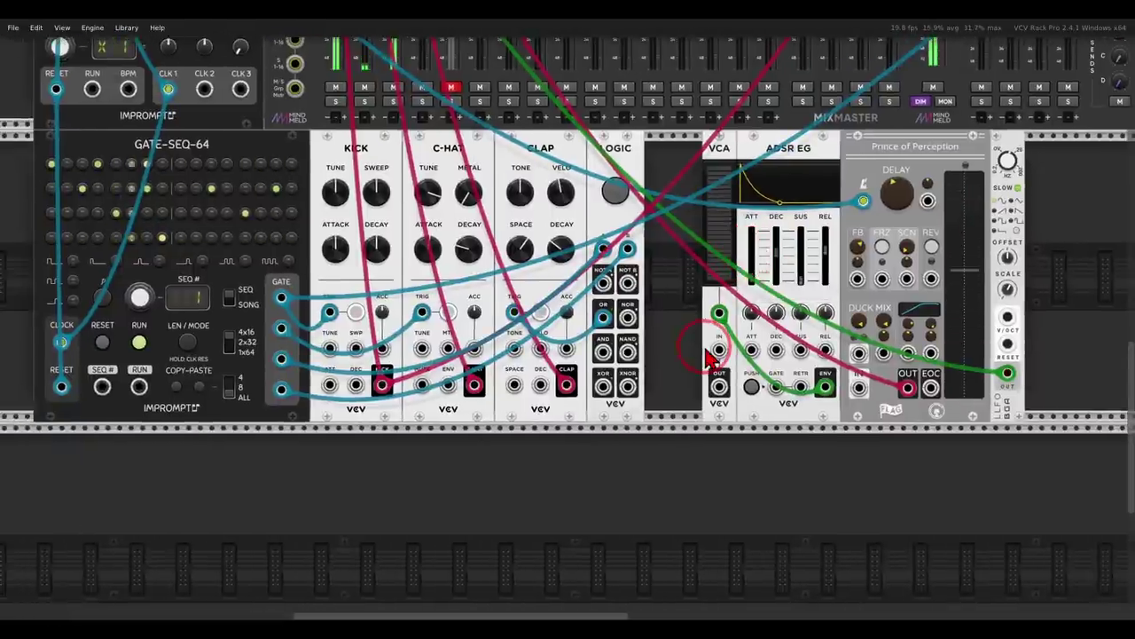
{"action": "scroll", "coordinate": [709, 357], "scroll_direction": "up", "scroll_amount": 2}
{"action": "left_click_drag", "start_coordinate": [543, 407], "coordinate": [723, 363]}
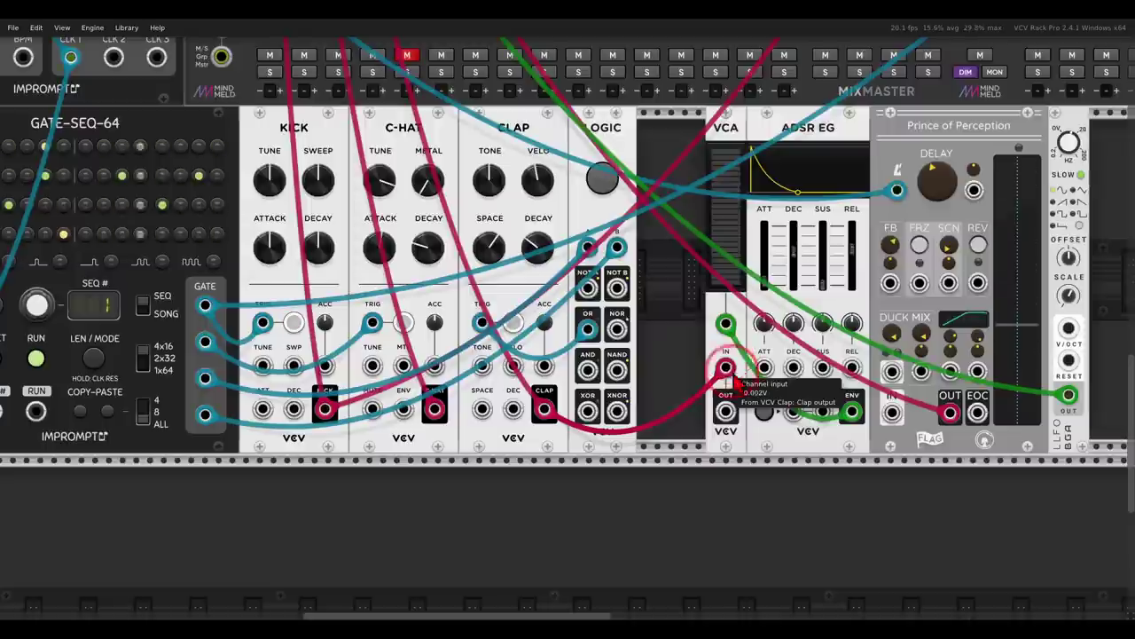
{"action": "left_click_drag", "start_coordinate": [726, 409], "coordinate": [891, 410]}
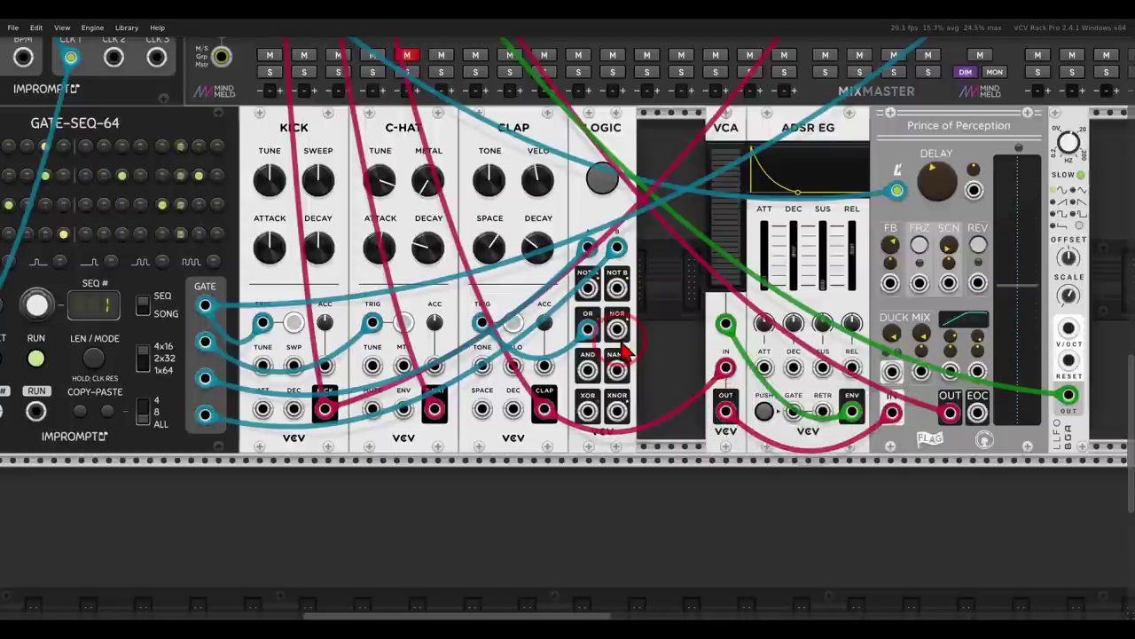
Patch the drum sequencer's fourth gate output to the ADSR EG gate input as well.
{"action": "scroll", "coordinate": [772, 346], "scroll_direction": "left", "scroll_amount": 4}
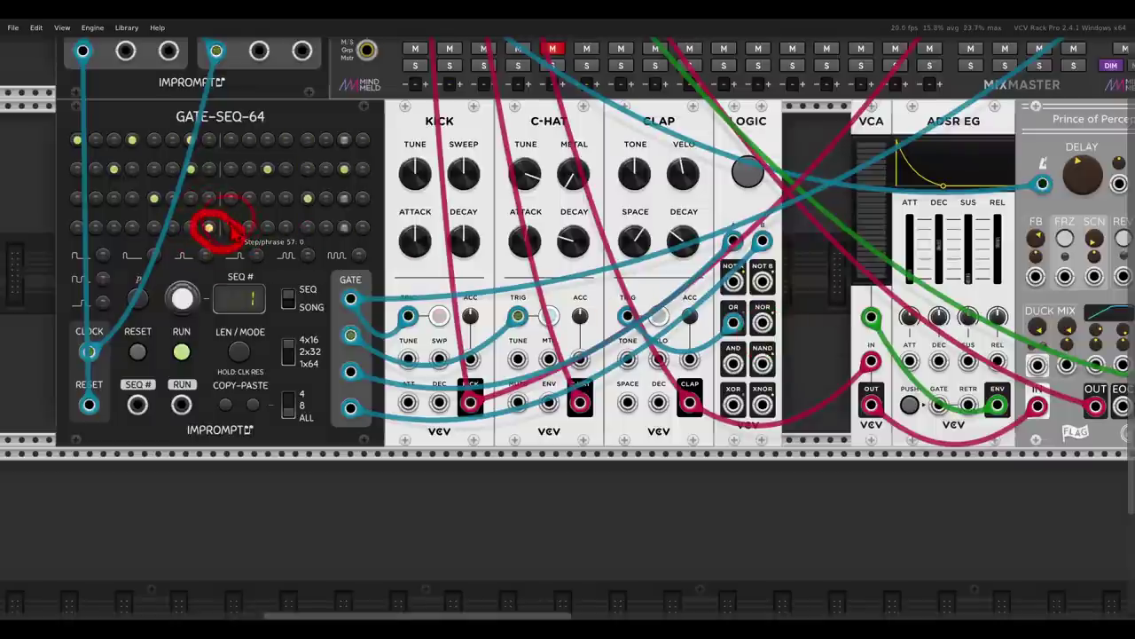
{"action": "left_click_drag", "start_coordinate": [357, 422], "coordinate": [938, 405]}
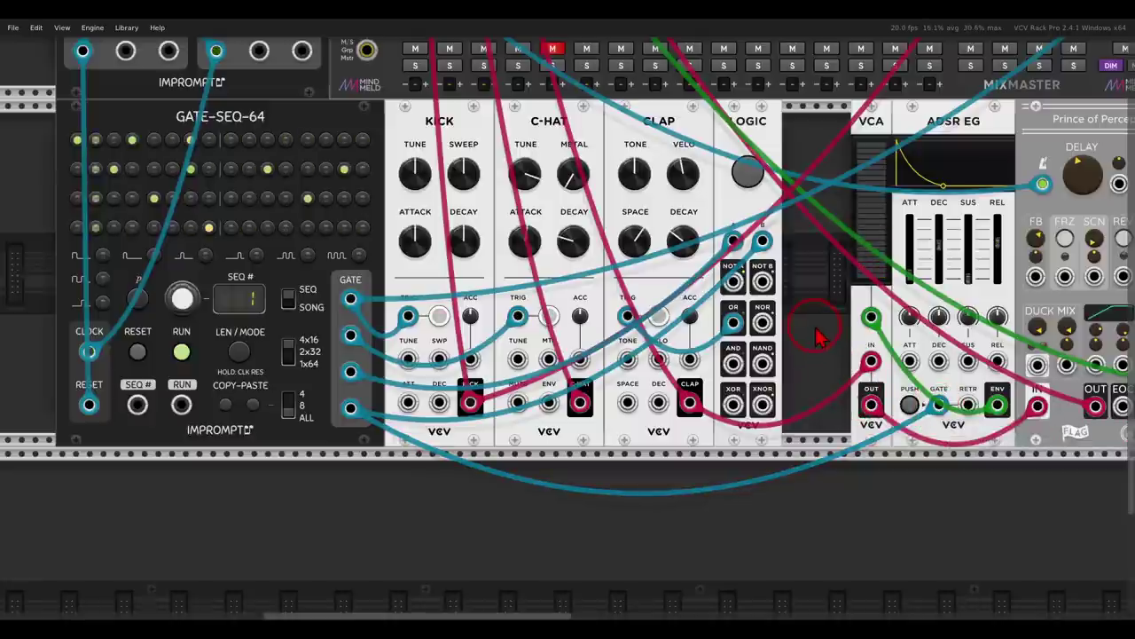
{"action": "left_click", "coordinate": [209, 227]}
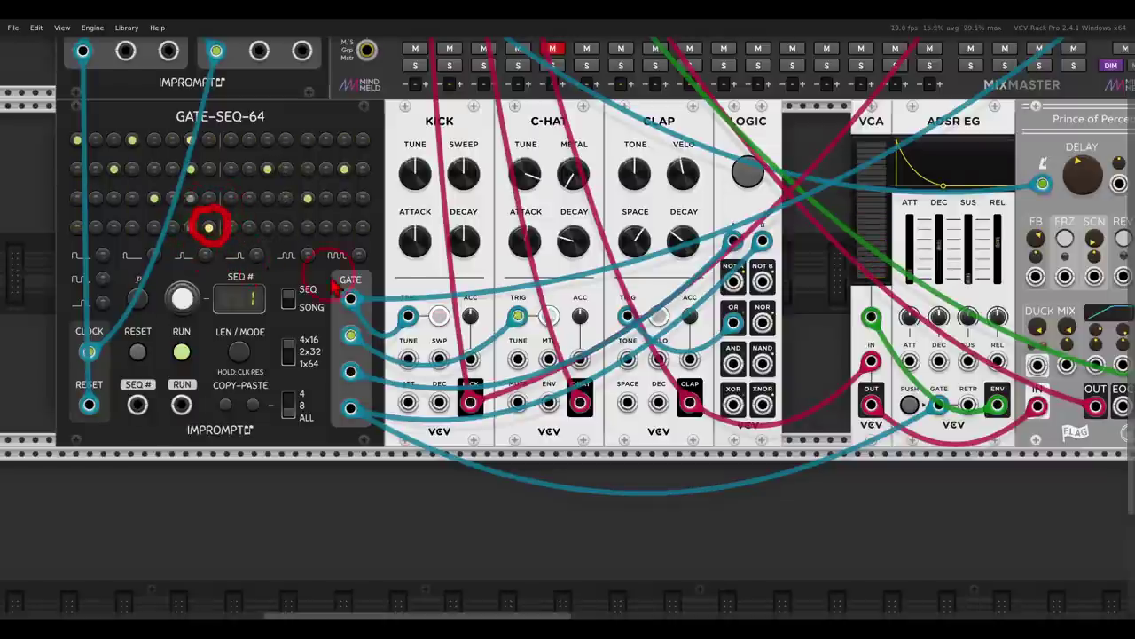
{"action": "left_click", "coordinate": [670, 310]}
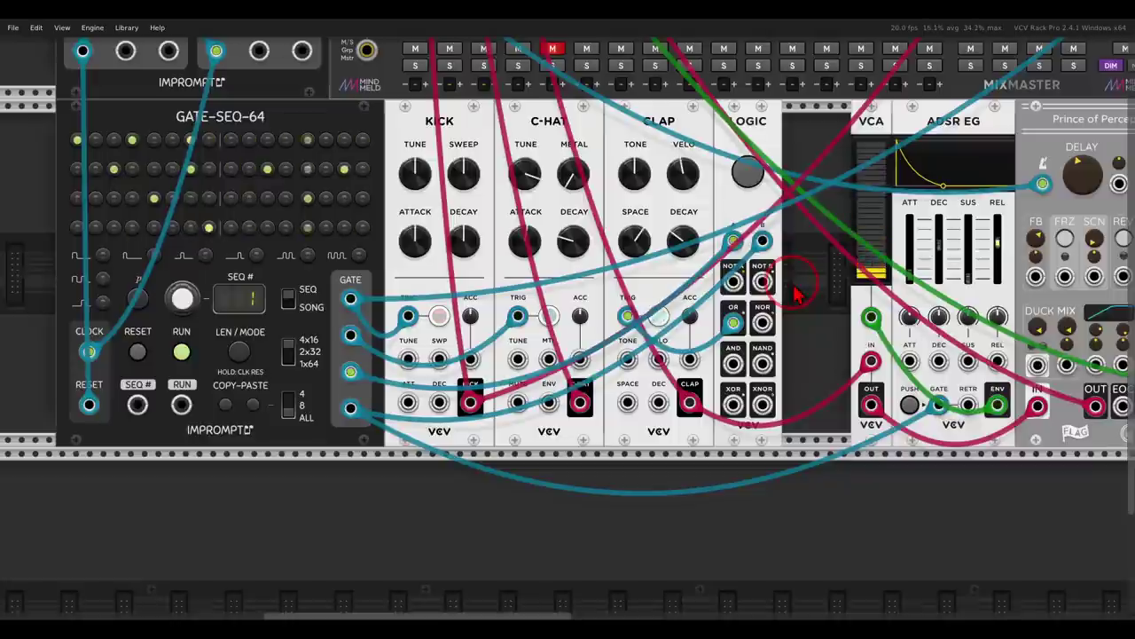
Examine the bass patch in the upper row: its gate sequencer steps, LOGIC, TOM, KICK, Waveshaper and envelopes.
{"action": "scroll", "coordinate": [794, 285], "scroll_direction": "down", "scroll_amount": 1}
{"action": "left_click_drag", "start_coordinate": [803, 288], "coordinate": [733, 314]}
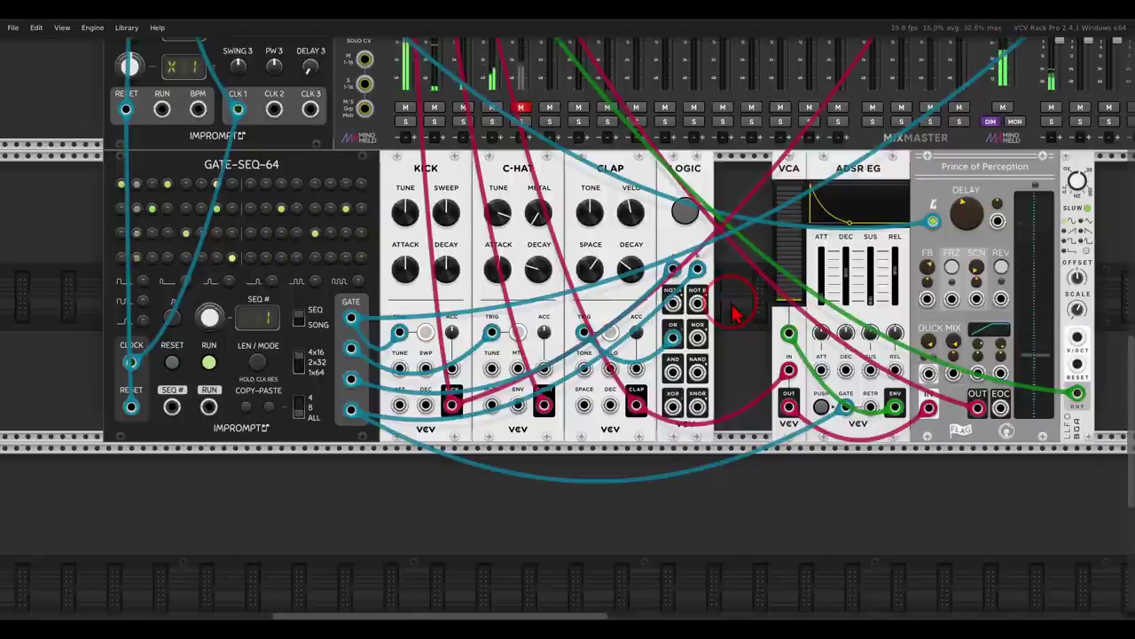
{"action": "scroll", "coordinate": [729, 306], "scroll_direction": "up", "scroll_amount": 10}
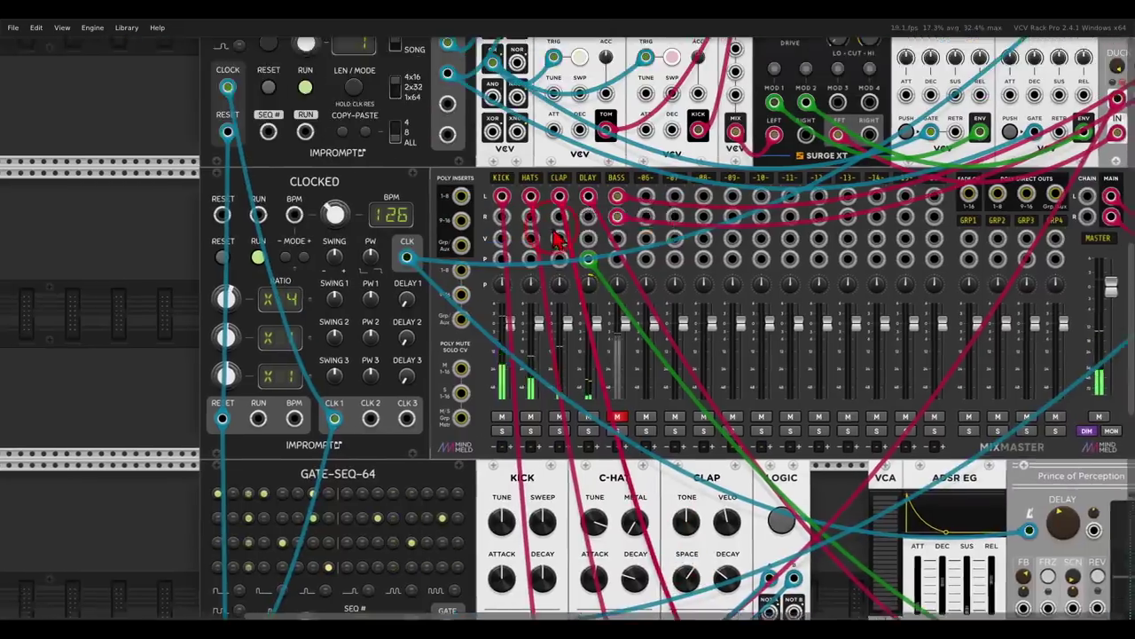
{"action": "scroll", "coordinate": [608, 275], "scroll_direction": "down", "scroll_amount": 4}
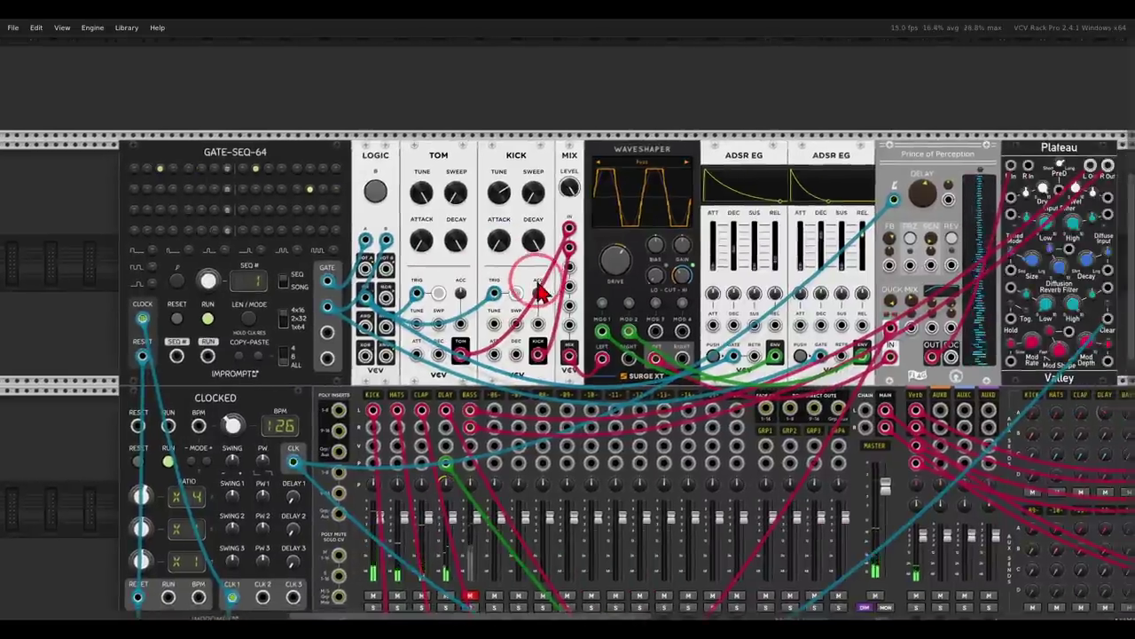
{"action": "left_click_drag", "start_coordinate": [537, 282], "coordinate": [523, 280]}
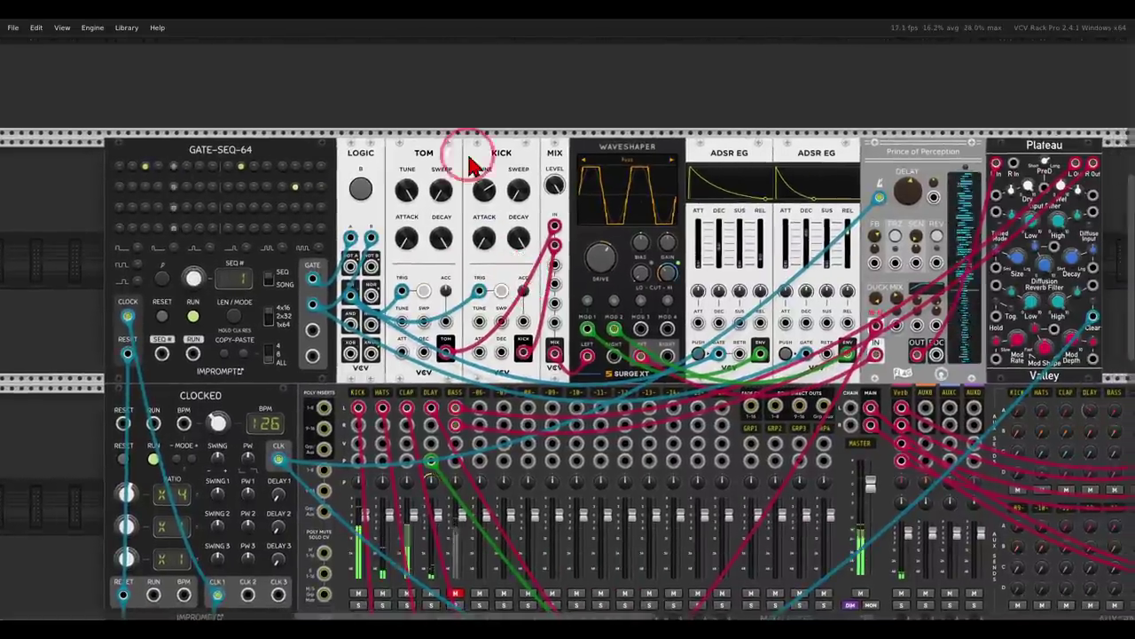
{"action": "mouse_move", "coordinate": [510, 133]}
{"action": "left_mouse_down"}
{"action": "mouse_move", "coordinate": [376, 137]}
{"action": "mouse_move", "coordinate": [457, 197]}
{"action": "mouse_move", "coordinate": [525, 160]}
{"action": "mouse_move", "coordinate": [518, 119]}
{"action": "left_mouse_up"}
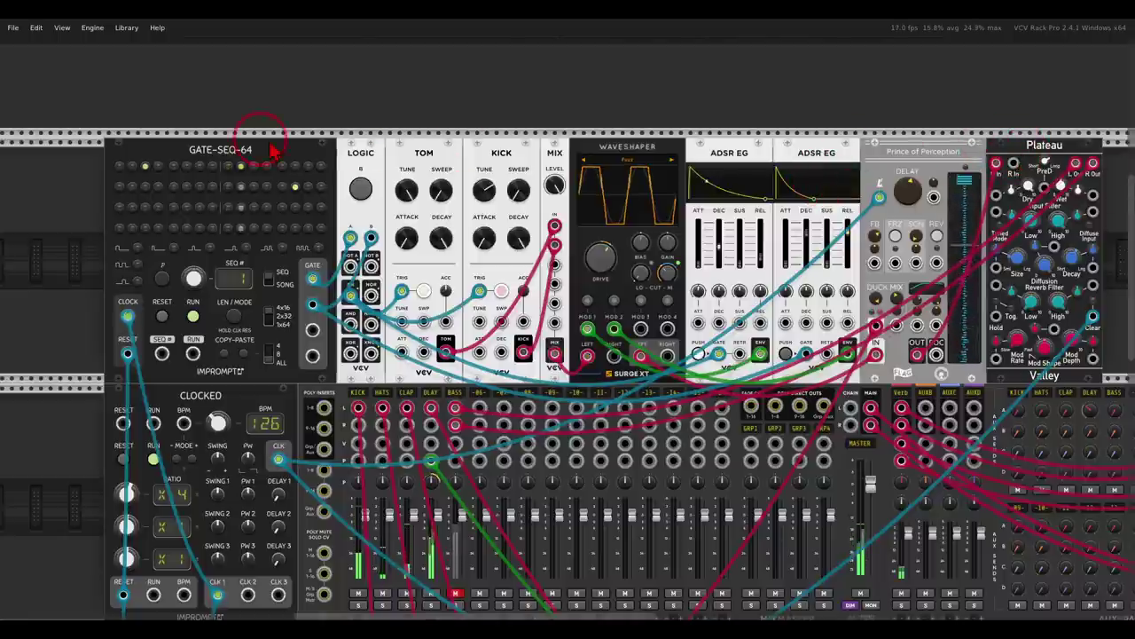
{"action": "mouse_move", "coordinate": [253, 158]}
{"action": "left_mouse_down"}
{"action": "mouse_move", "coordinate": [215, 141]}
{"action": "mouse_move", "coordinate": [168, 150]}
{"action": "mouse_move", "coordinate": [135, 156]}
{"action": "mouse_move", "coordinate": [133, 182]}
{"action": "mouse_move", "coordinate": [220, 198]}
{"action": "mouse_move", "coordinate": [247, 155]}
{"action": "left_mouse_up"}
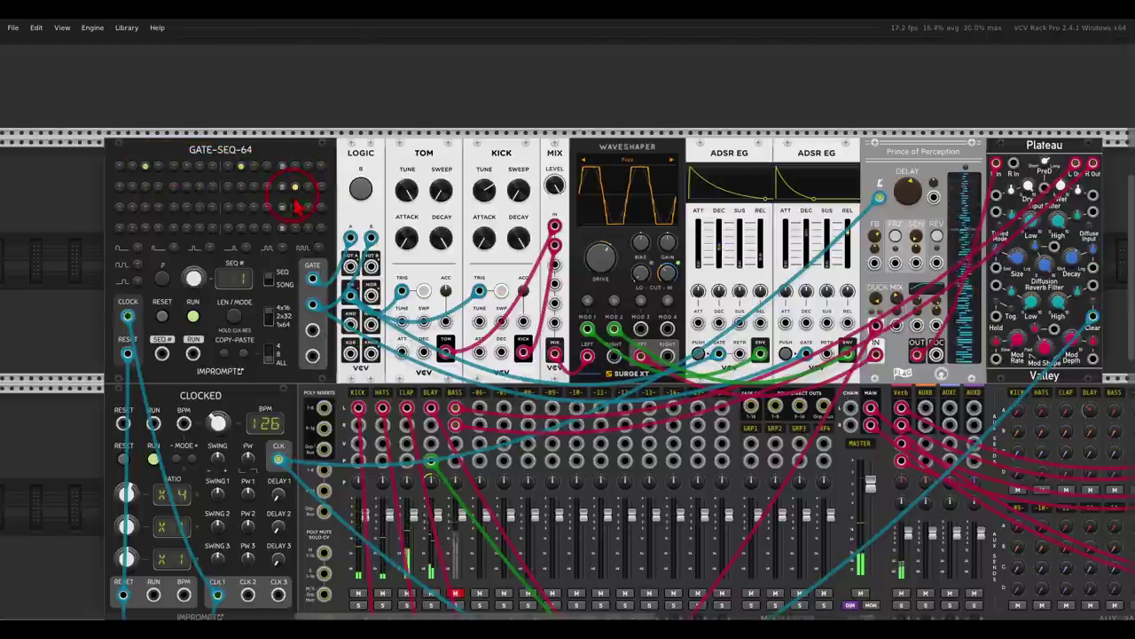
{"action": "mouse_move", "coordinate": [781, 341]}
{"action": "left_mouse_down"}
{"action": "mouse_move", "coordinate": [796, 366]}
{"action": "mouse_move", "coordinate": [864, 376]}
{"action": "mouse_move", "coordinate": [856, 350]}
{"action": "mouse_move", "coordinate": [796, 344]}
{"action": "mouse_move", "coordinate": [688, 266]}
{"action": "left_mouse_up"}
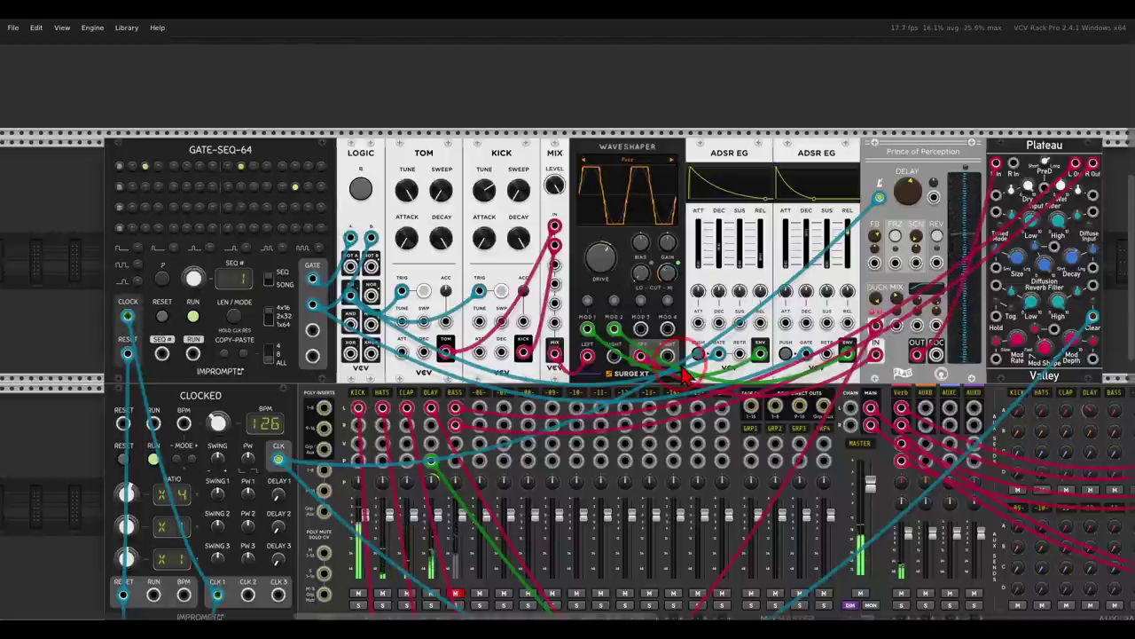
Unmute the BASS mixer channel to hear it soloed, and release its solo.
{"action": "scroll", "coordinate": [461, 532], "scroll_direction": "down", "scroll_amount": 2}
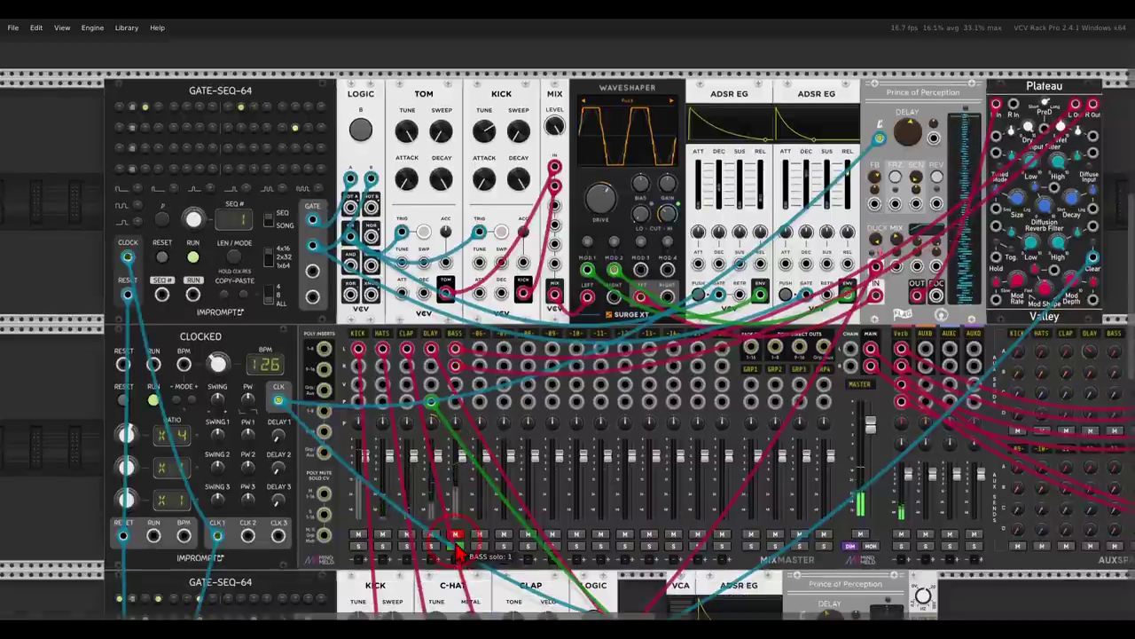
{"action": "left_click", "coordinate": [455, 534]}
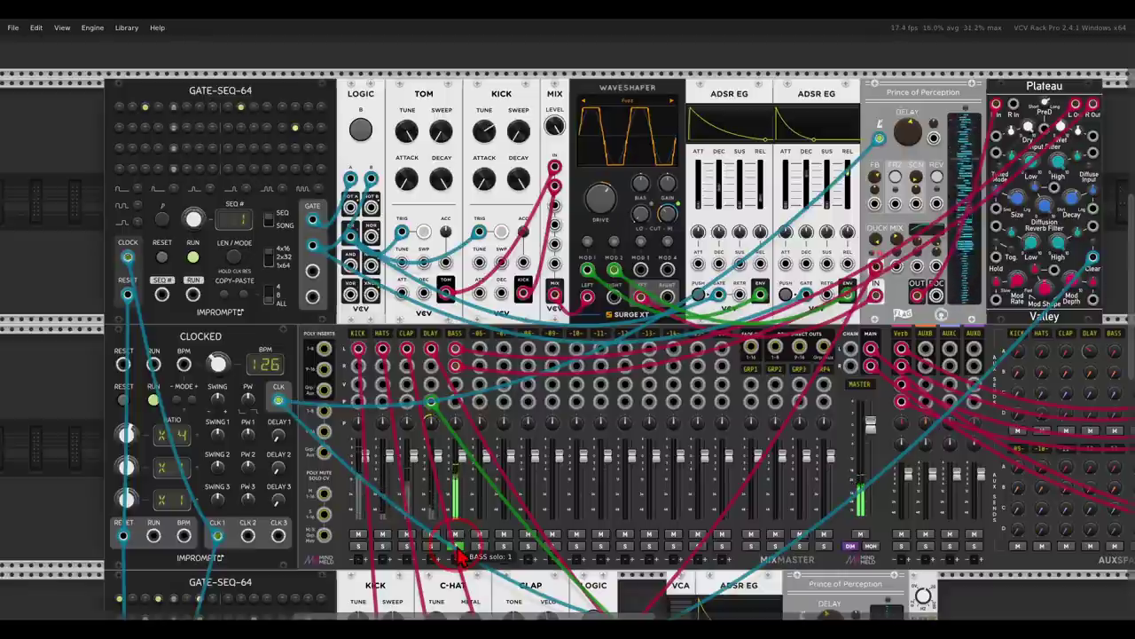
{"action": "left_click", "coordinate": [457, 547]}
{"action": "scroll", "coordinate": [576, 395], "scroll_direction": "down", "scroll_amount": 1, "text": "ctrl"}
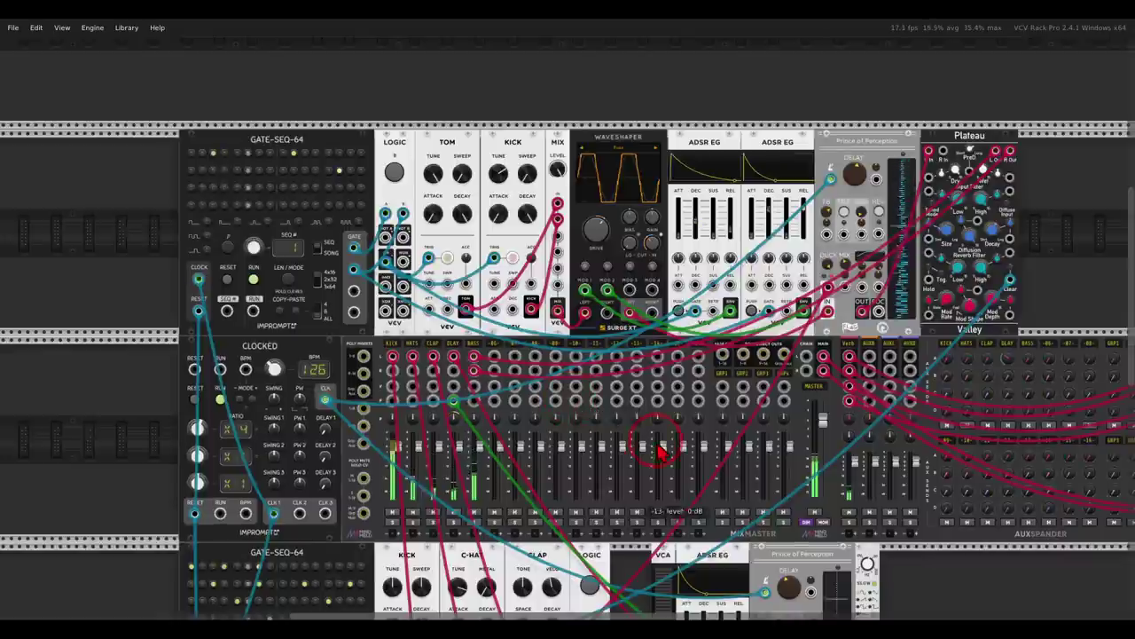
{"action": "scroll", "coordinate": [659, 450], "scroll_direction": "down", "scroll_amount": 3, "text": "ctrl"}
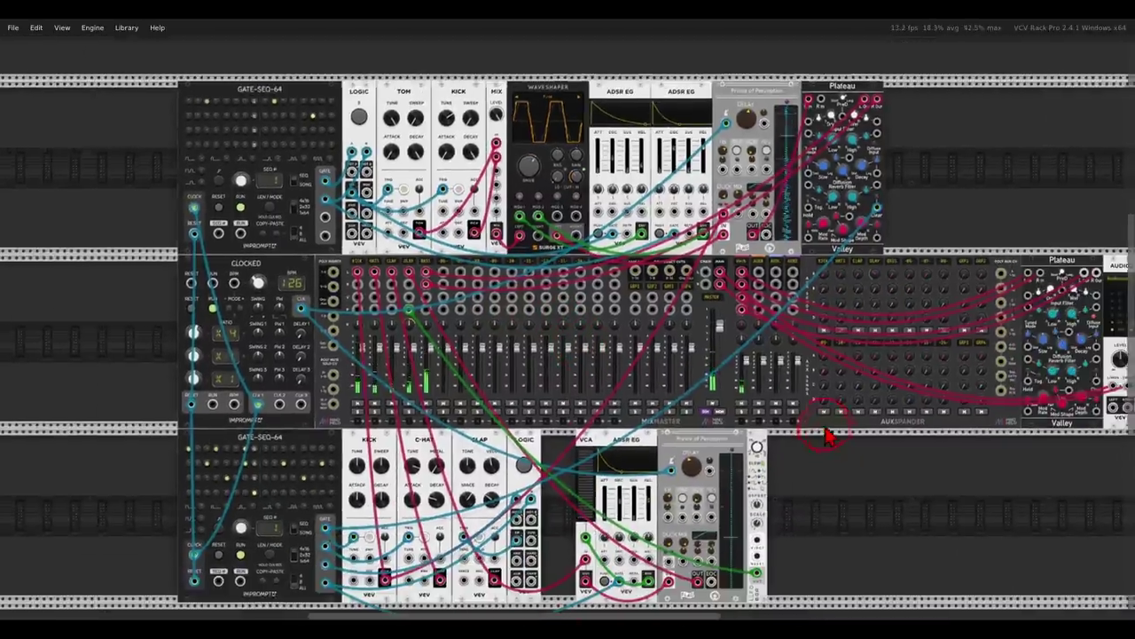
{"action": "left_click_drag", "start_coordinate": [824, 427], "coordinate": [826, 439]}
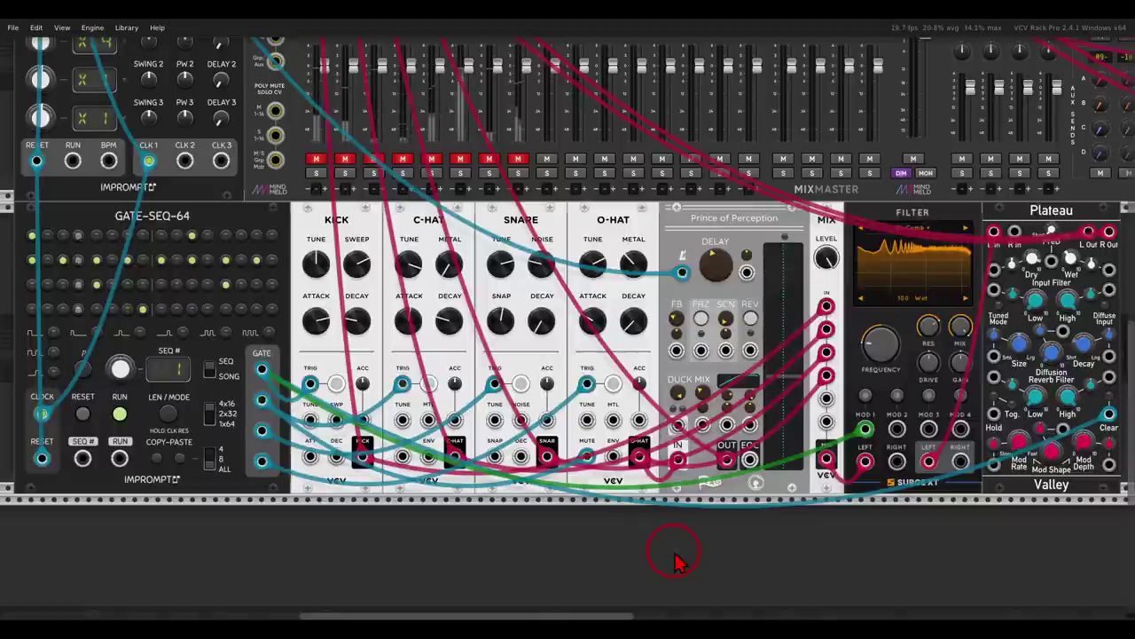
Unmute the kick, closed-hat, snare and open-hat channels on the mixer.
{"action": "left_click", "coordinate": [316, 159]}
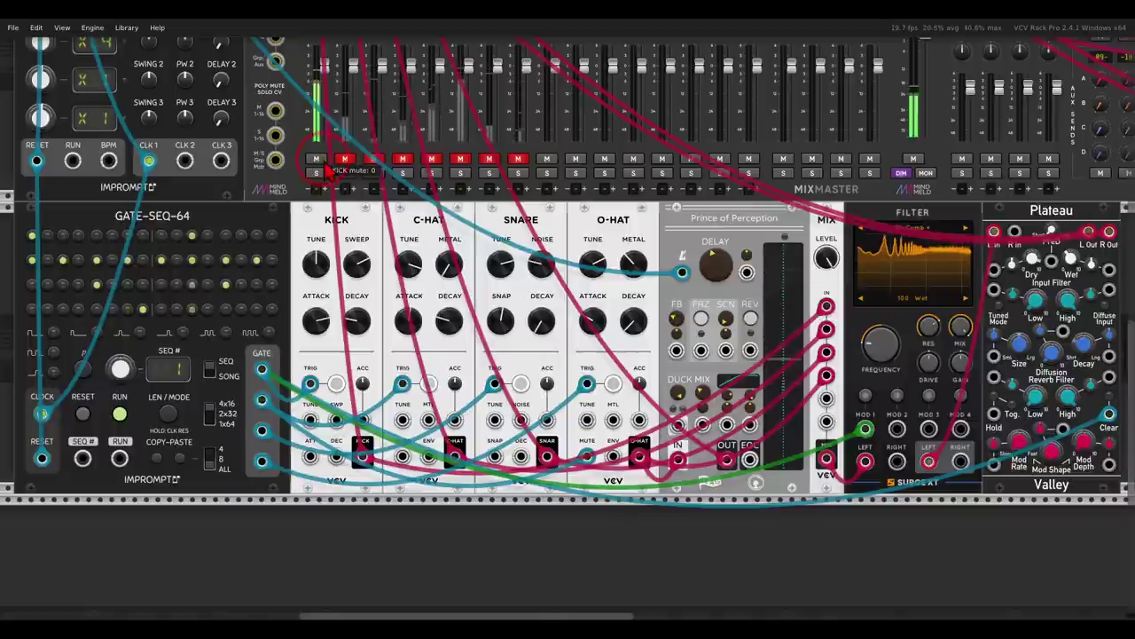
{"action": "left_click", "coordinate": [346, 160]}
{"action": "left_click", "coordinate": [375, 161]}
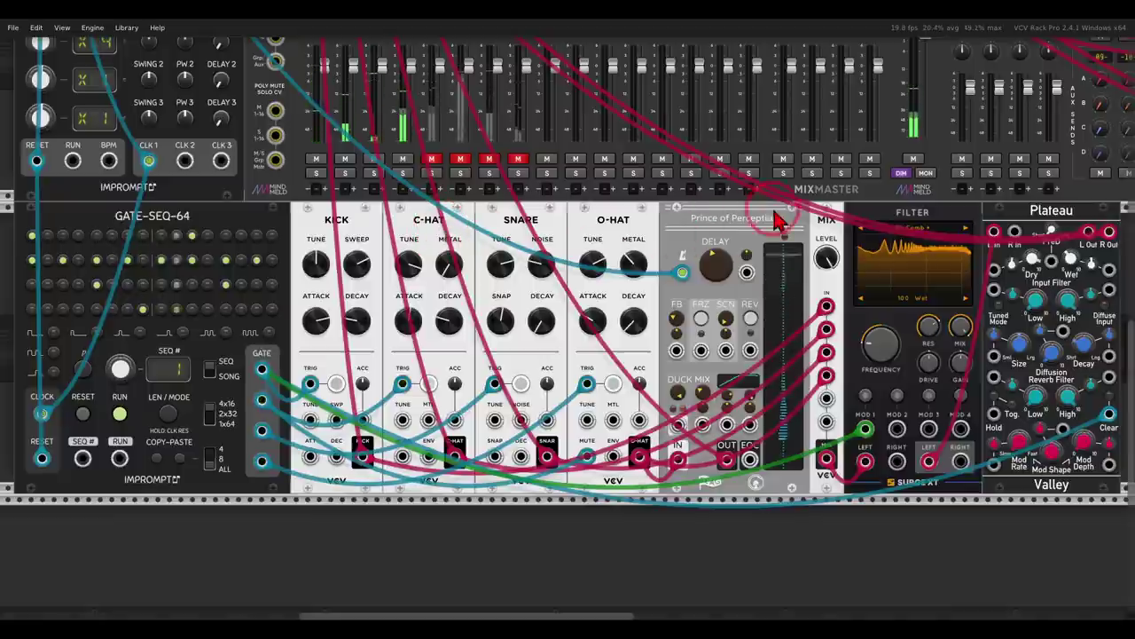
{"action": "left_click", "coordinate": [725, 251]}
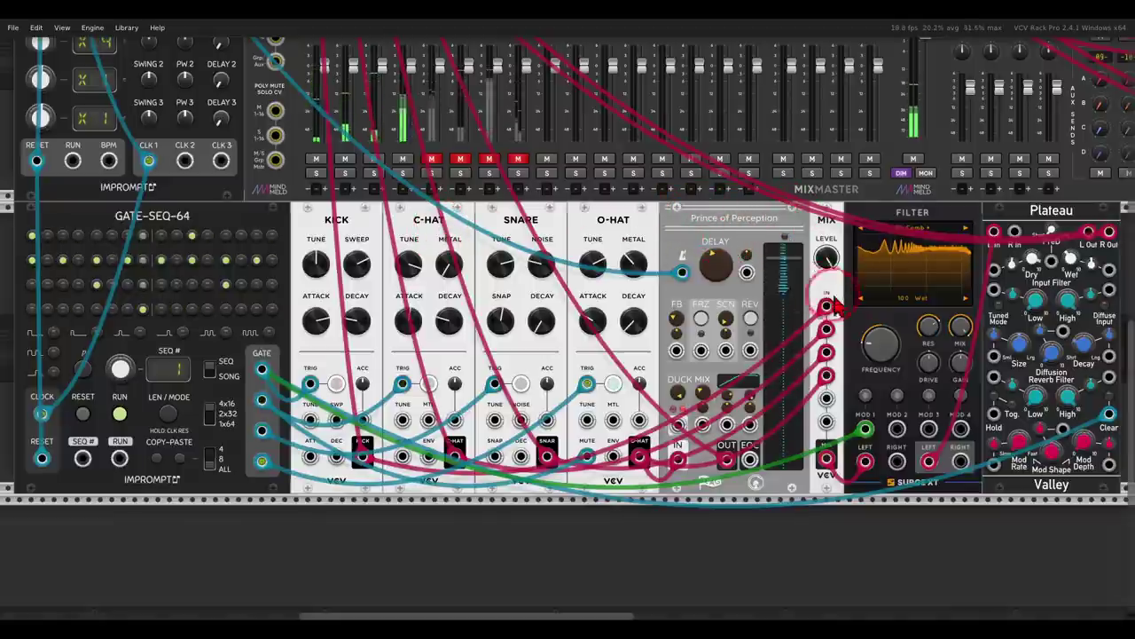
Unmute the fifth mixer channel to bring in the combined, filtered drum mix.
{"action": "mouse_move", "coordinate": [803, 403]}
{"action": "left_mouse_down"}
{"action": "mouse_move", "coordinate": [849, 394]}
{"action": "mouse_move", "coordinate": [852, 321]}
{"action": "left_mouse_up"}
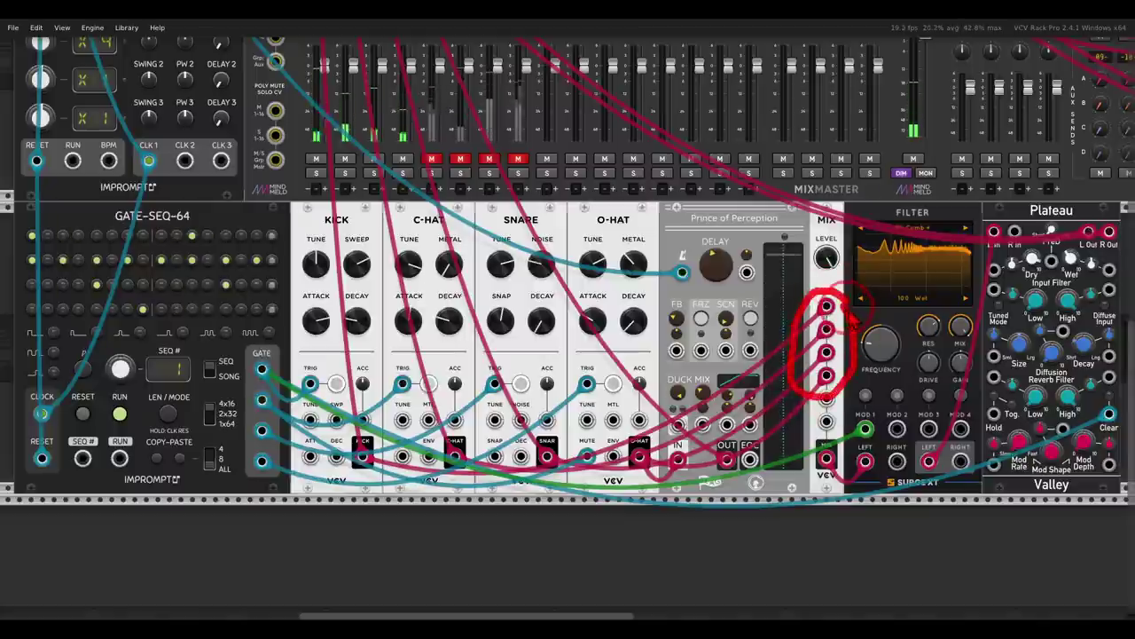
{"action": "left_click_drag", "start_coordinate": [854, 280], "coordinate": [890, 304]}
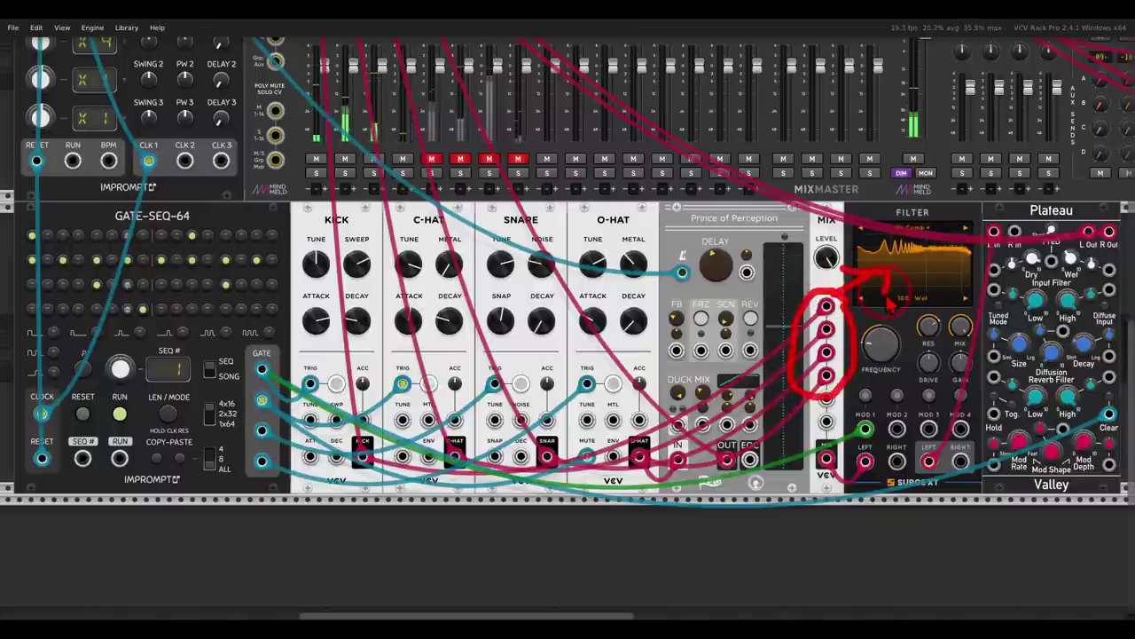
{"action": "key", "text": "Escape"}
{"action": "left_click", "coordinate": [432, 163]}
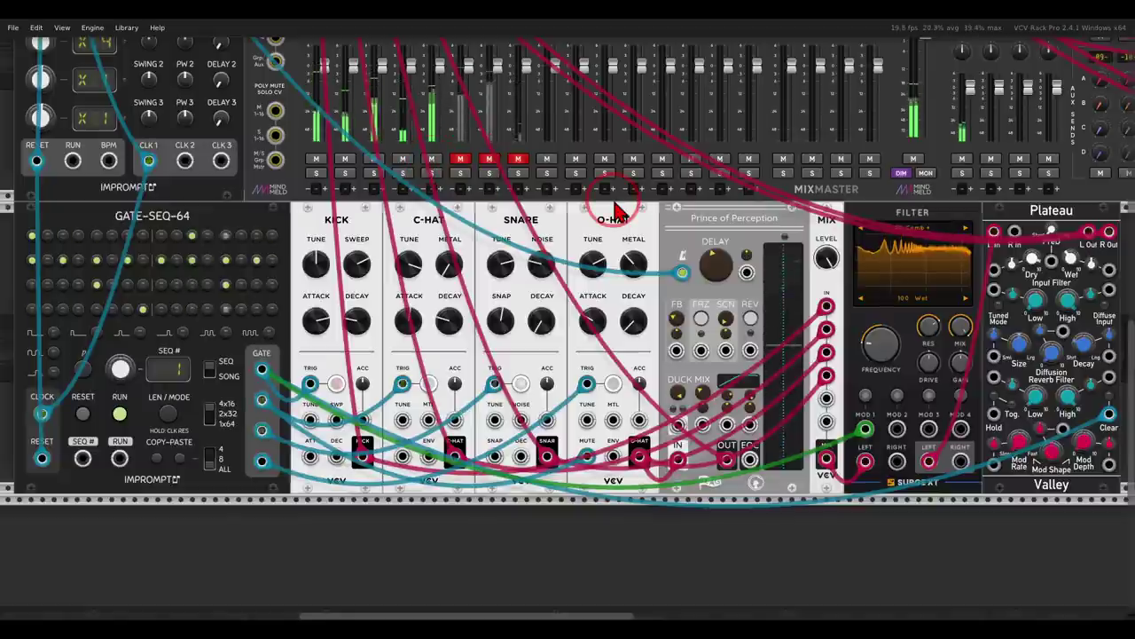
Copy all steps of the drum sequencer's sequence 1 and paste them into sequence 2.
{"action": "left_click_drag", "start_coordinate": [442, 339], "coordinate": [815, 305]}
{"action": "scroll", "coordinate": [524, 381], "scroll_direction": "up", "scroll_amount": 3}
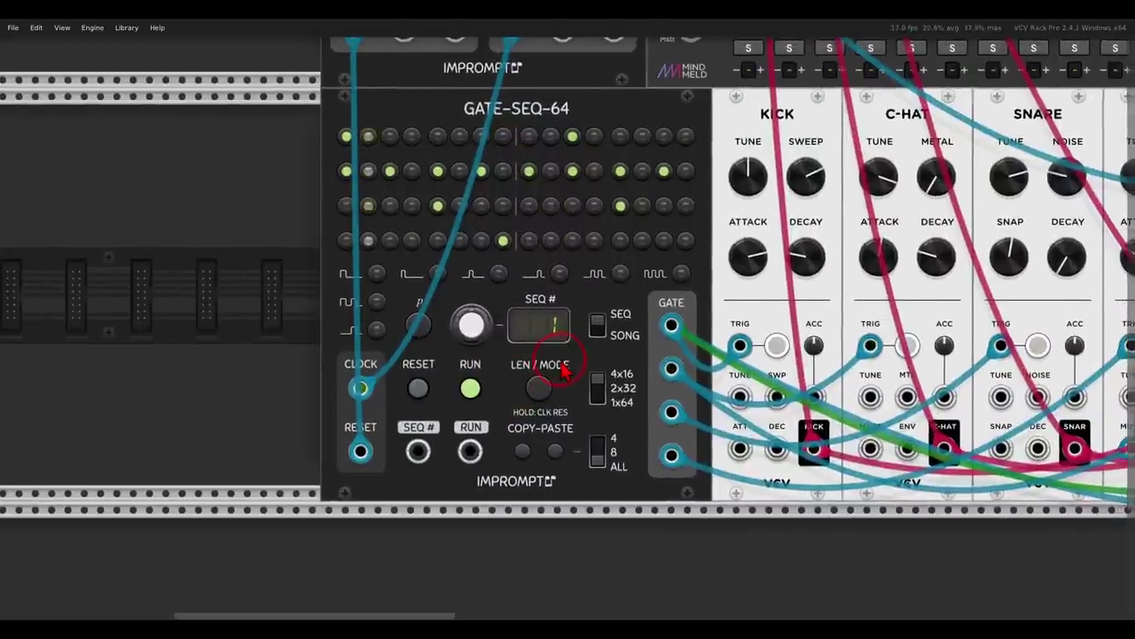
{"action": "mouse_move", "coordinate": [561, 361]}
{"action": "left_mouse_down"}
{"action": "mouse_move", "coordinate": [552, 373]}
{"action": "mouse_move", "coordinate": [564, 384]}
{"action": "left_mouse_up"}
{"action": "left_click", "coordinate": [619, 479]}
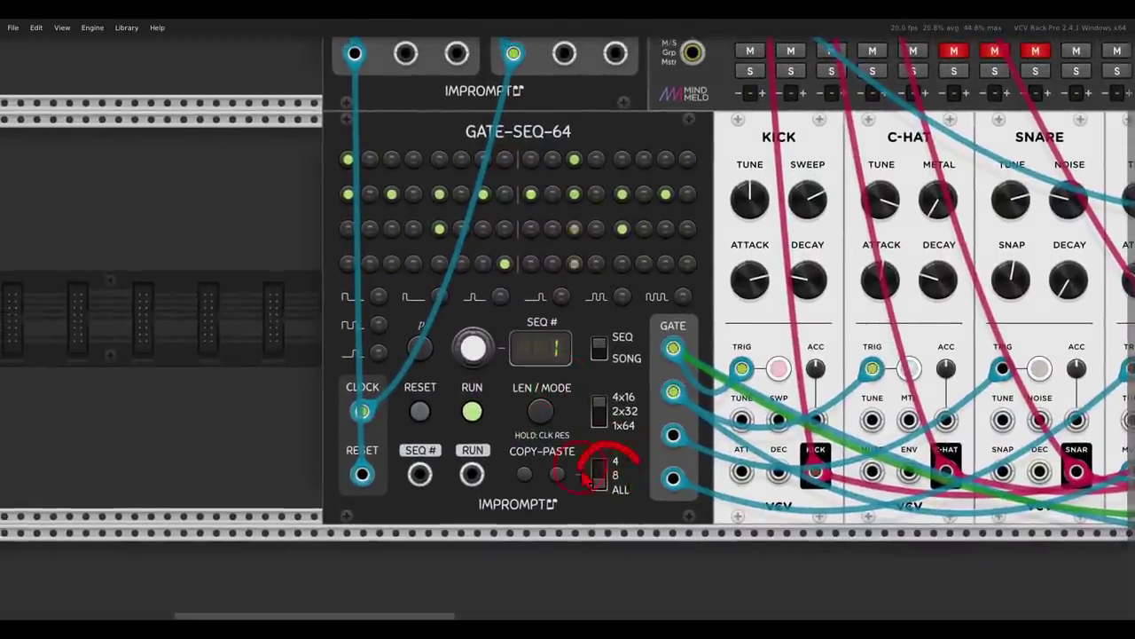
{"action": "left_click", "coordinate": [619, 476]}
{"action": "left_click", "coordinate": [604, 495]}
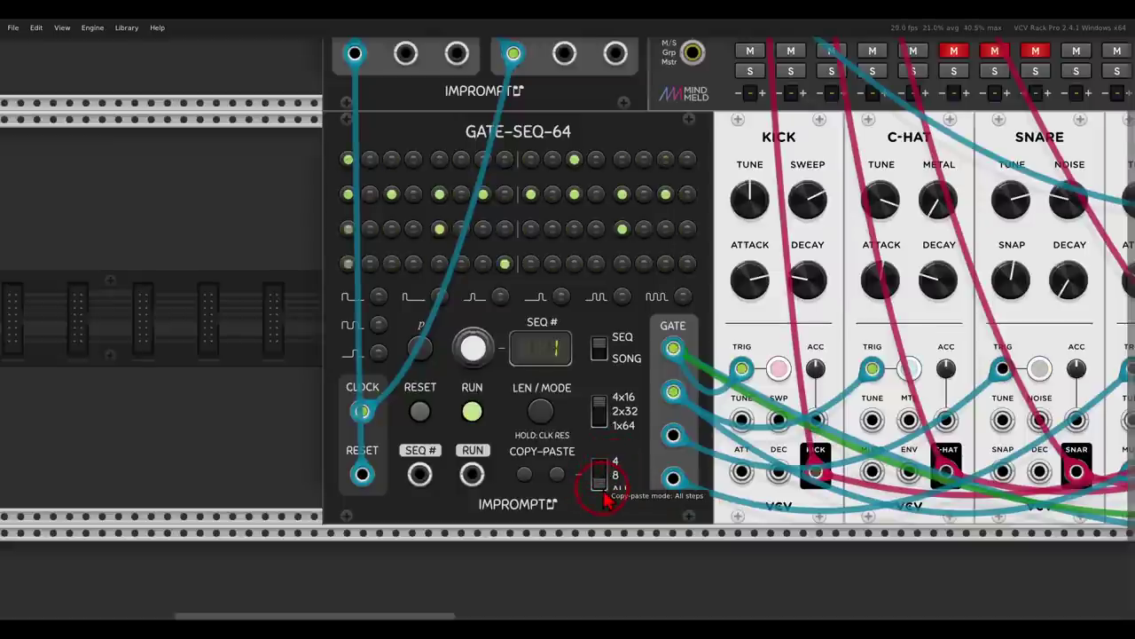
{"action": "left_click", "coordinate": [537, 480]}
{"action": "left_click_drag", "start_coordinate": [472, 346], "coordinate": [477, 340]}
{"action": "left_click", "coordinate": [558, 477]}
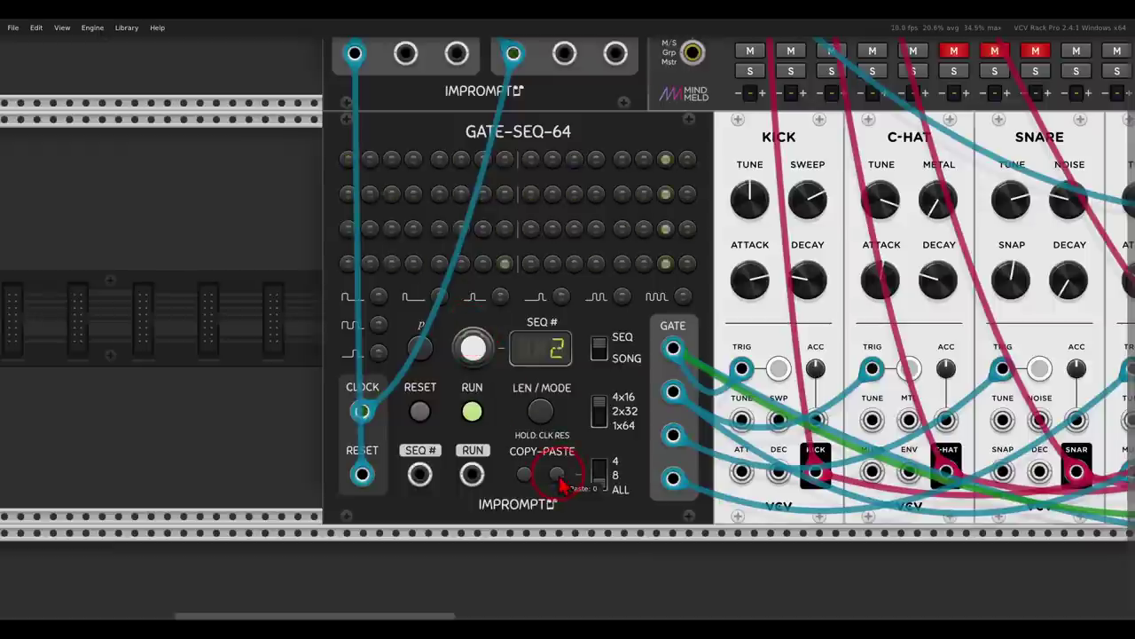
{"action": "left_click", "coordinate": [559, 478]}
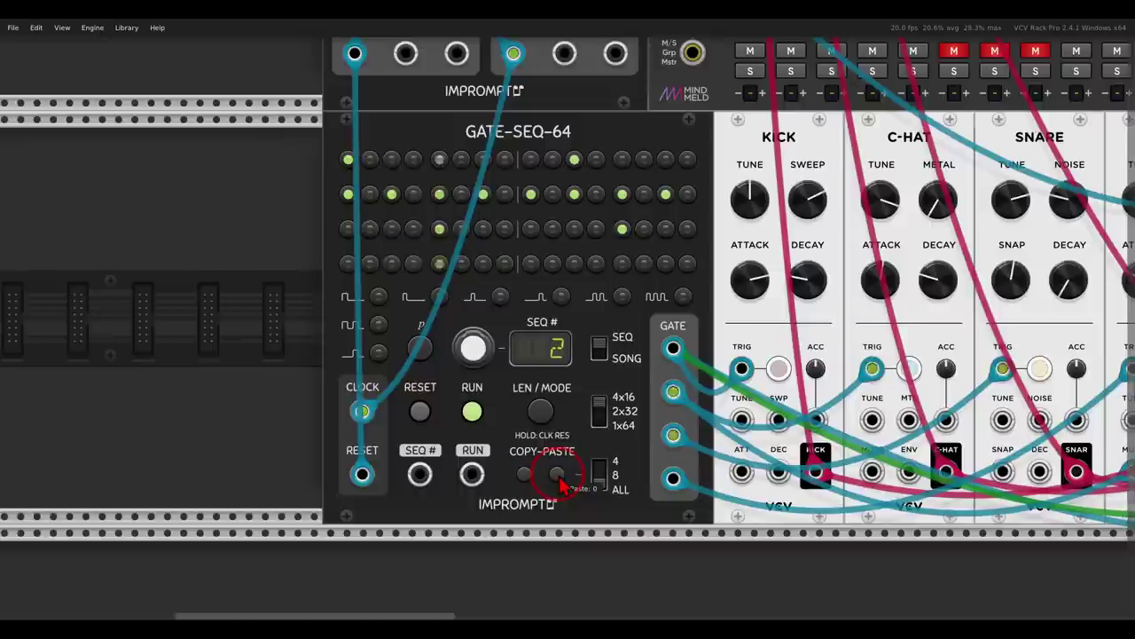
Add a kick gate at step 4 and a snare gate at step 14 of sequence 2.
{"action": "left_click", "coordinate": [413, 159]}
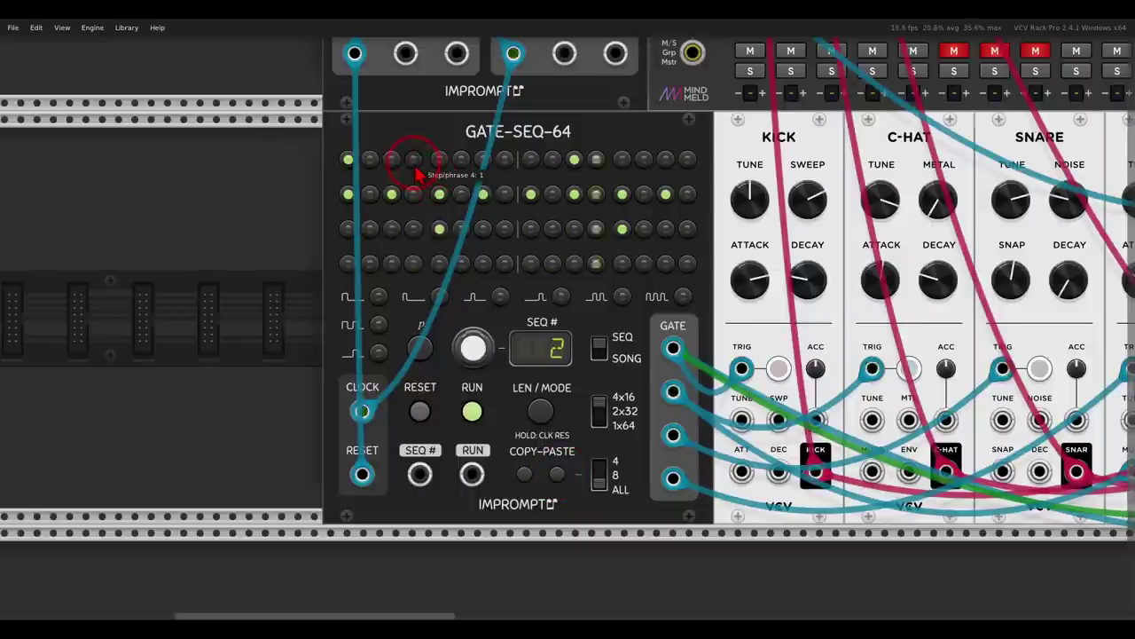
{"action": "left_click", "coordinate": [621, 262]}
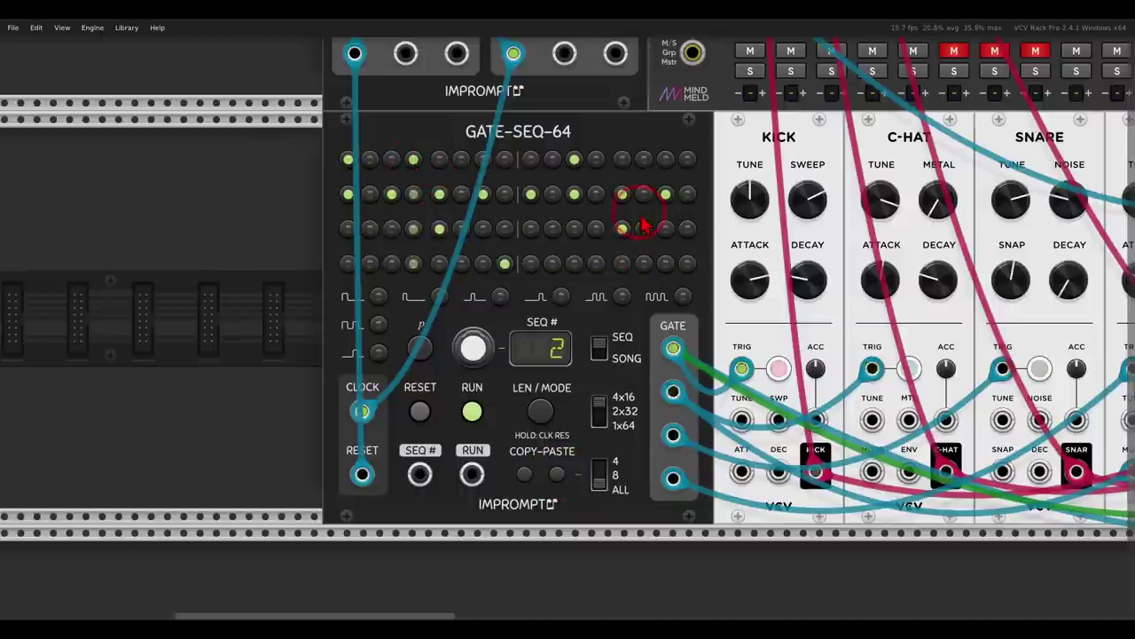
{"action": "left_click", "coordinate": [644, 228]}
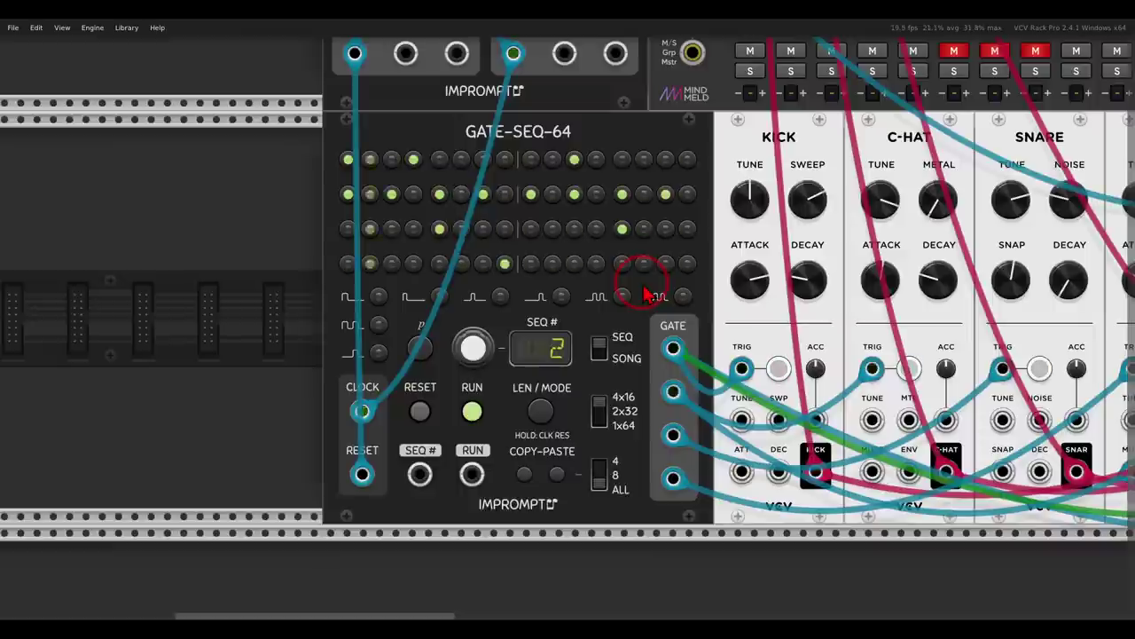
Copy sequence 2 and paste it into sequence 3.
{"action": "left_click", "coordinate": [524, 474]}
{"action": "left_click", "coordinate": [474, 348]}
{"action": "left_click_drag", "start_coordinate": [474, 349], "coordinate": [469, 301]}
{"action": "left_click", "coordinate": [556, 473]}
In sequence 3, fill fourth-row steps 5 to 12 and add kick gates at steps 9 and 10 and snare gates at 15 and 16.
{"action": "left_click", "coordinate": [484, 228]}
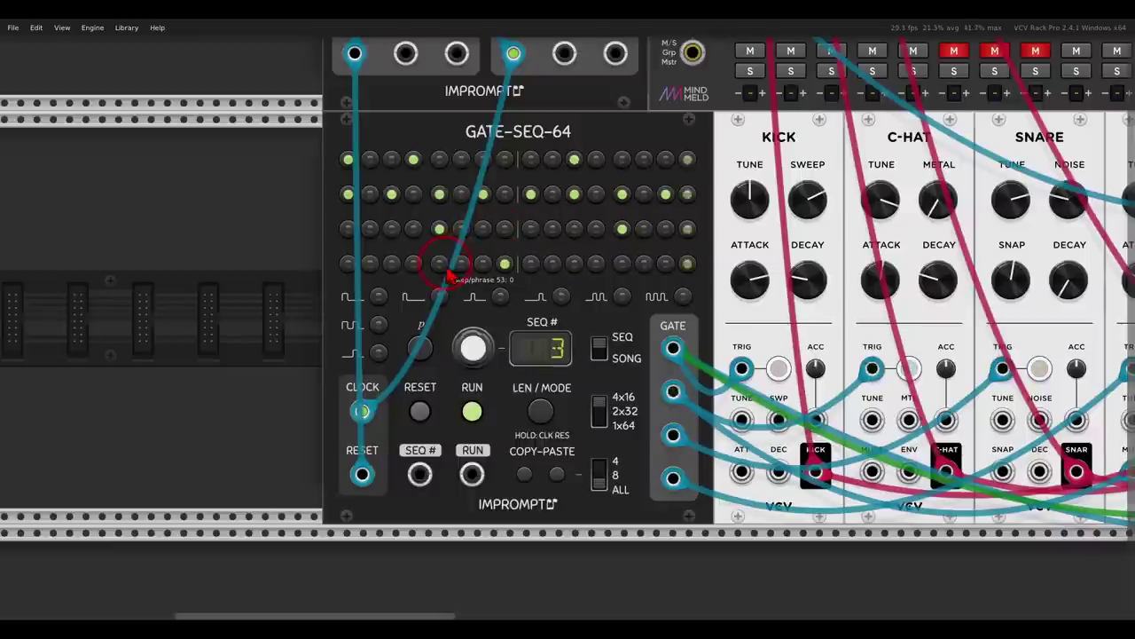
{"action": "mouse_move", "coordinate": [436, 263]}
{"action": "left_mouse_down"}
{"action": "mouse_move", "coordinate": [484, 274]}
{"action": "mouse_move", "coordinate": [525, 297]}
{"action": "mouse_move", "coordinate": [538, 273]}
{"action": "mouse_move", "coordinate": [596, 263]}
{"action": "left_mouse_up"}
{"action": "left_click", "coordinate": [533, 161]}
{"action": "left_click", "coordinate": [554, 162]}
{"action": "left_click", "coordinate": [665, 230]}
{"action": "left_click", "coordinate": [687, 231]}
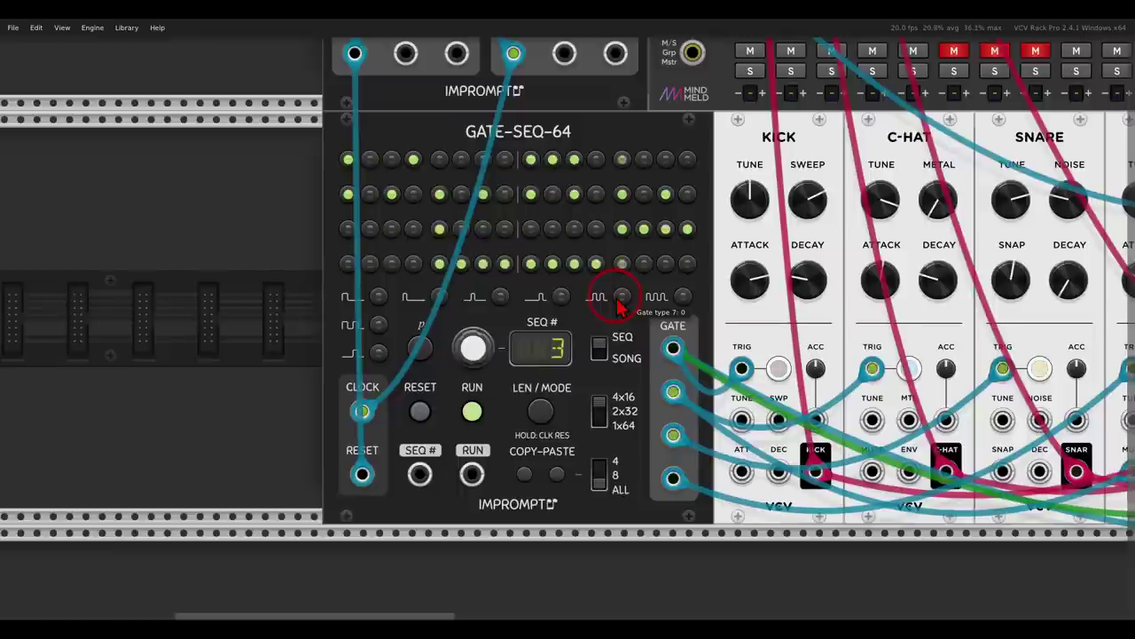
Switch the drum sequencer to song mode and edit the song's length and phrase assignments.
{"action": "left_click", "coordinate": [600, 348]}
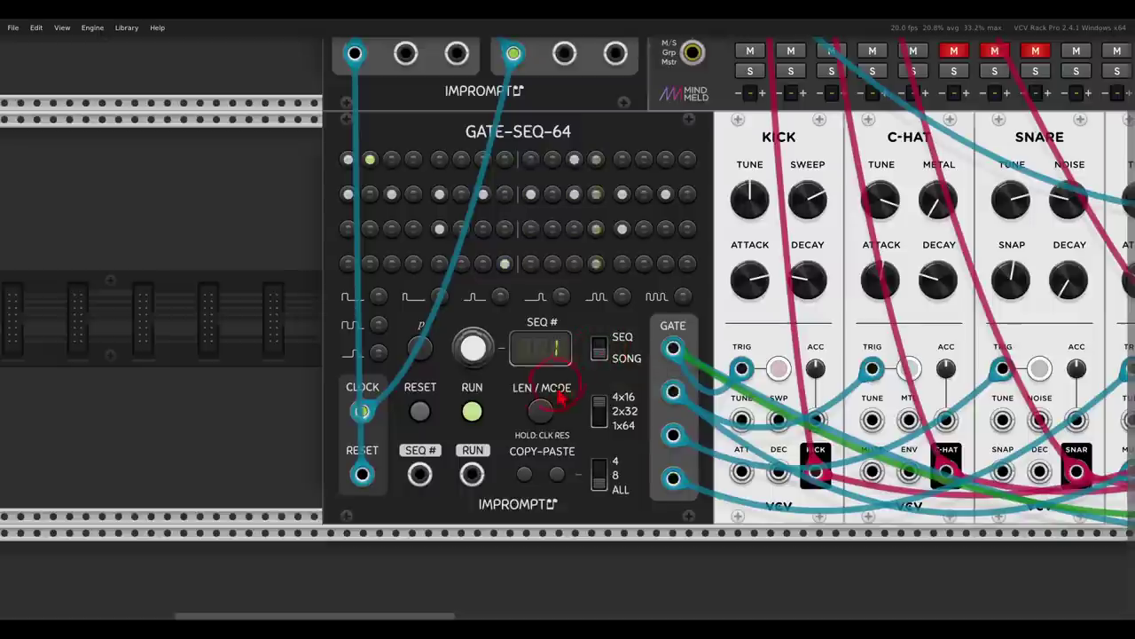
{"action": "left_click", "coordinate": [537, 413]}
{"action": "left_click", "coordinate": [479, 184]}
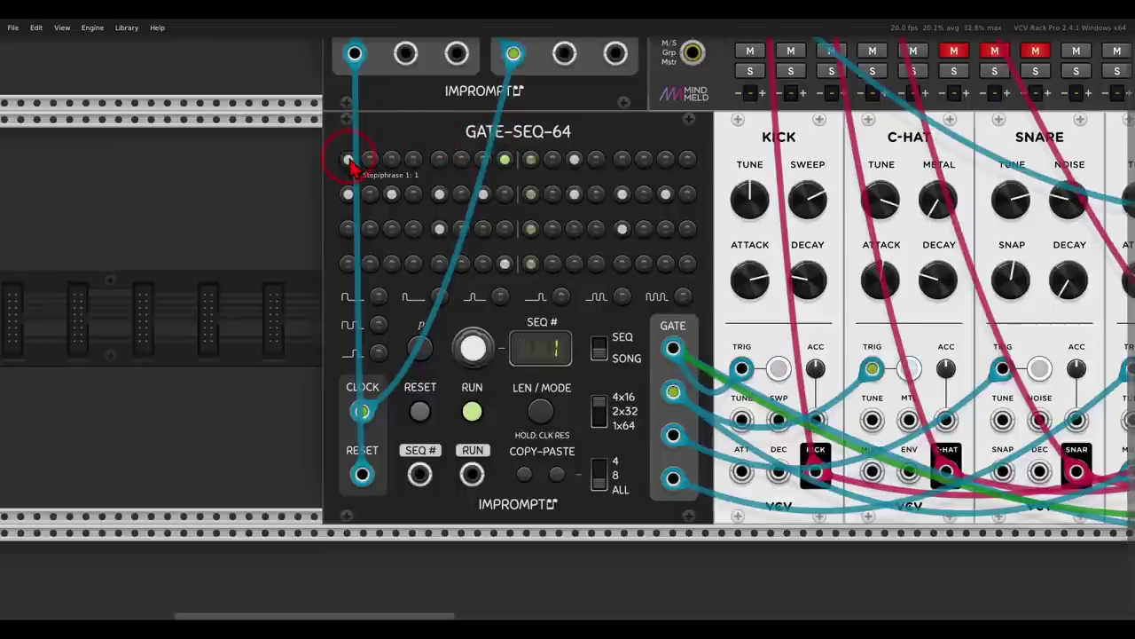
{"action": "left_click_drag", "start_coordinate": [479, 345], "coordinate": [486, 314]}
{"action": "left_click", "coordinate": [441, 165]}
{"action": "left_click", "coordinate": [462, 164]}
{"action": "left_click", "coordinate": [484, 165]}
{"action": "left_click_drag", "start_coordinate": [470, 337], "coordinate": [483, 275]}
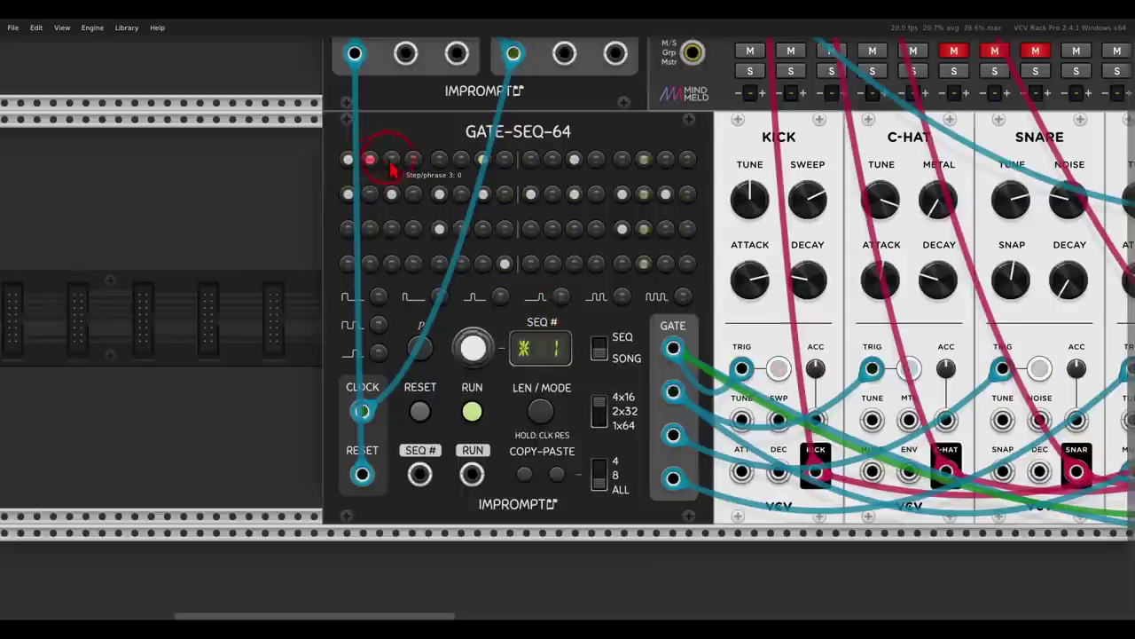
{"action": "left_click", "coordinate": [391, 160]}
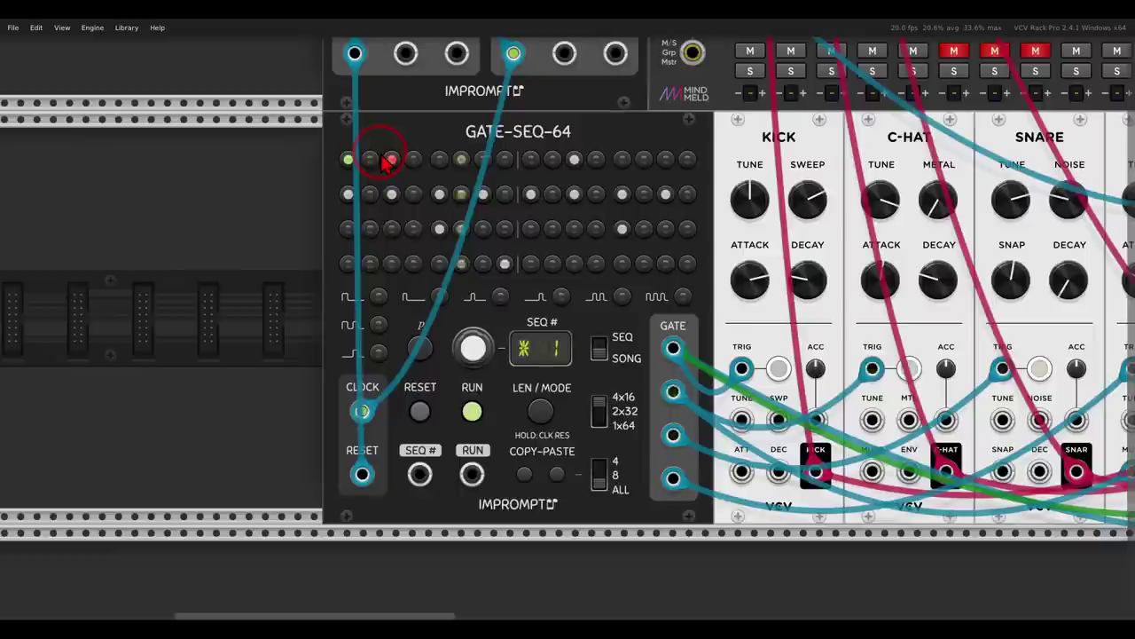
Return the drum sequencer to sequence mode and select sequence 1.
{"action": "left_click", "coordinate": [601, 348]}
{"action": "left_click", "coordinate": [602, 349]}
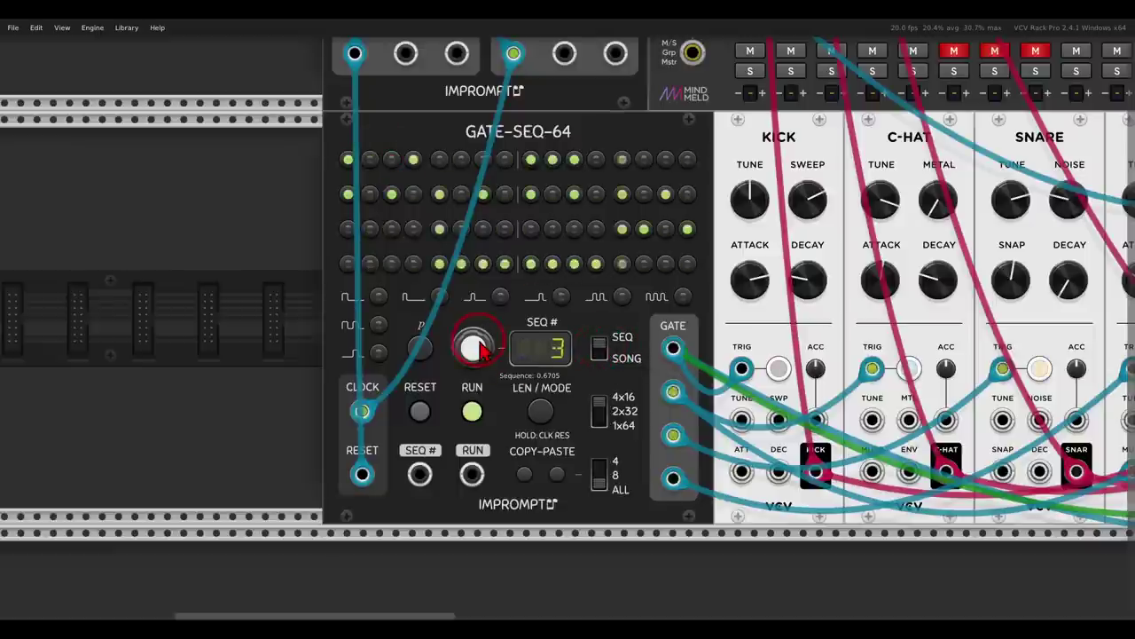
{"action": "left_click_drag", "start_coordinate": [473, 345], "coordinate": [497, 403]}
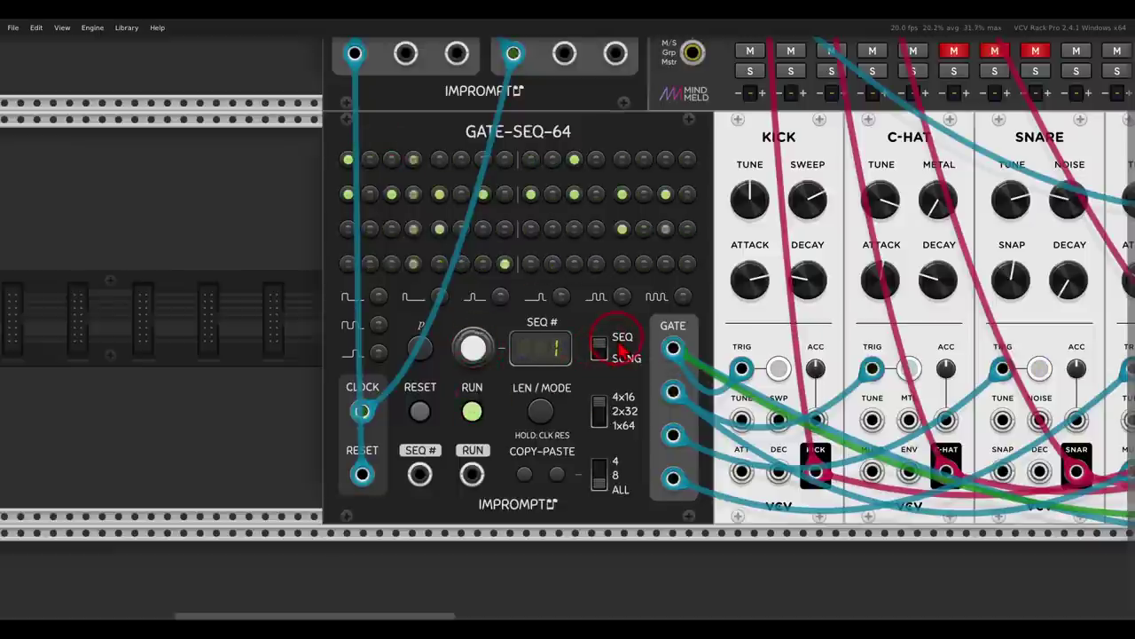
{"action": "left_click", "coordinate": [471, 346]}
{"action": "left_click", "coordinate": [489, 327]}
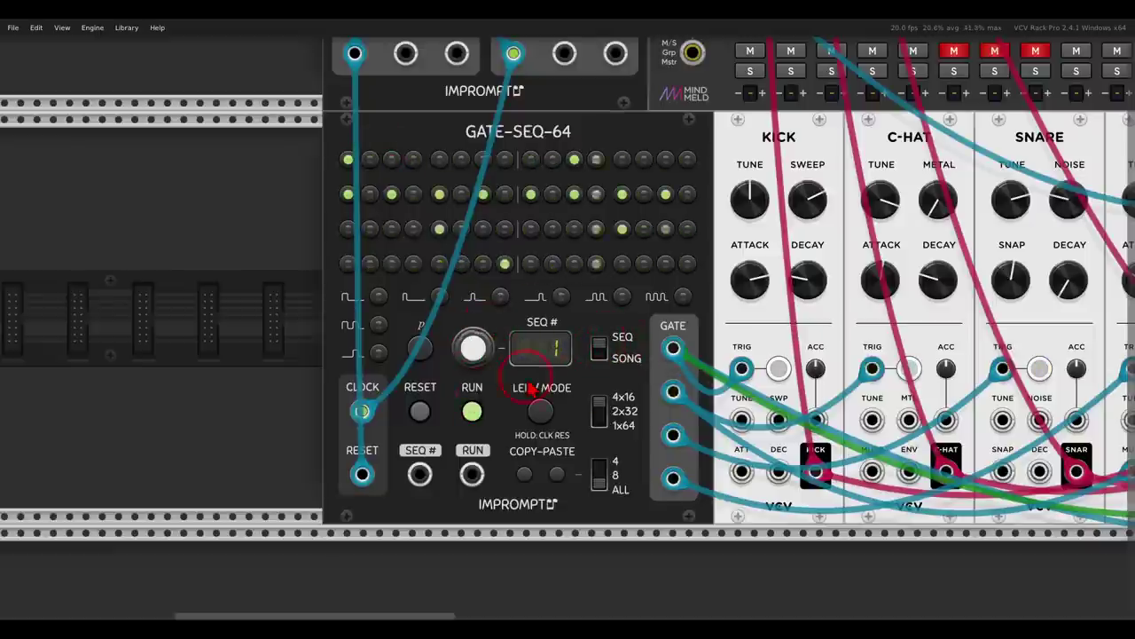
Try the RND and FW2 run modes on sequence 1 and set its run mode to FWD.
{"action": "left_click", "coordinate": [539, 410]}
{"action": "left_click", "coordinate": [541, 414]}
{"action": "left_click_drag", "start_coordinate": [471, 344], "coordinate": [450, 239]}
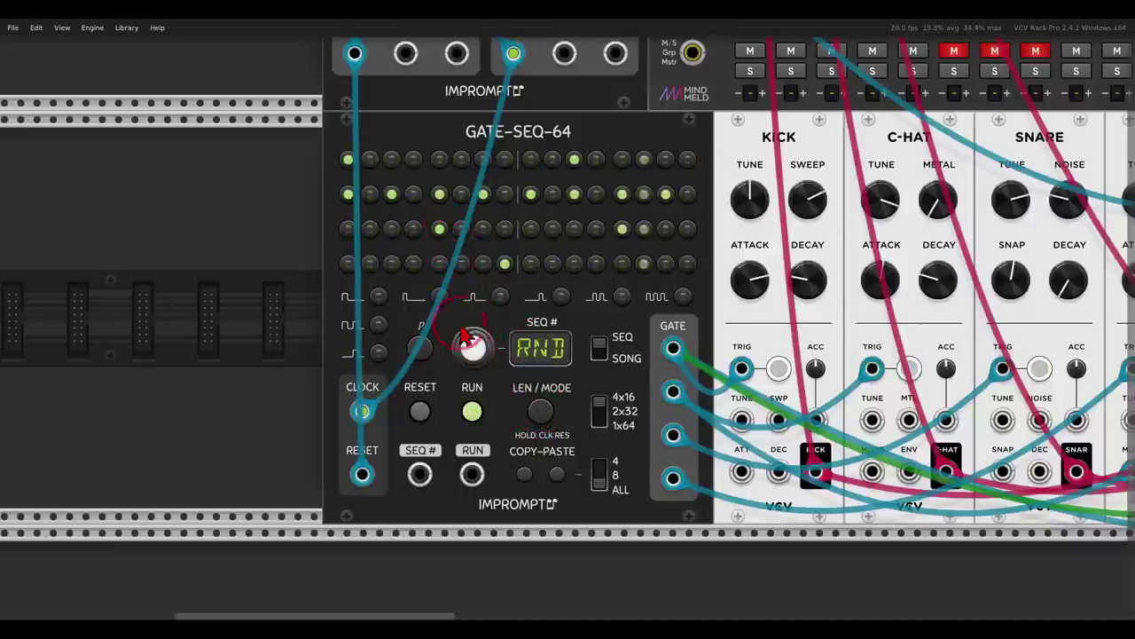
{"action": "mouse_move", "coordinate": [470, 346]}
{"action": "left_mouse_down"}
{"action": "mouse_move", "coordinate": [468, 315]}
{"action": "mouse_move", "coordinate": [471, 354]}
{"action": "left_mouse_up"}
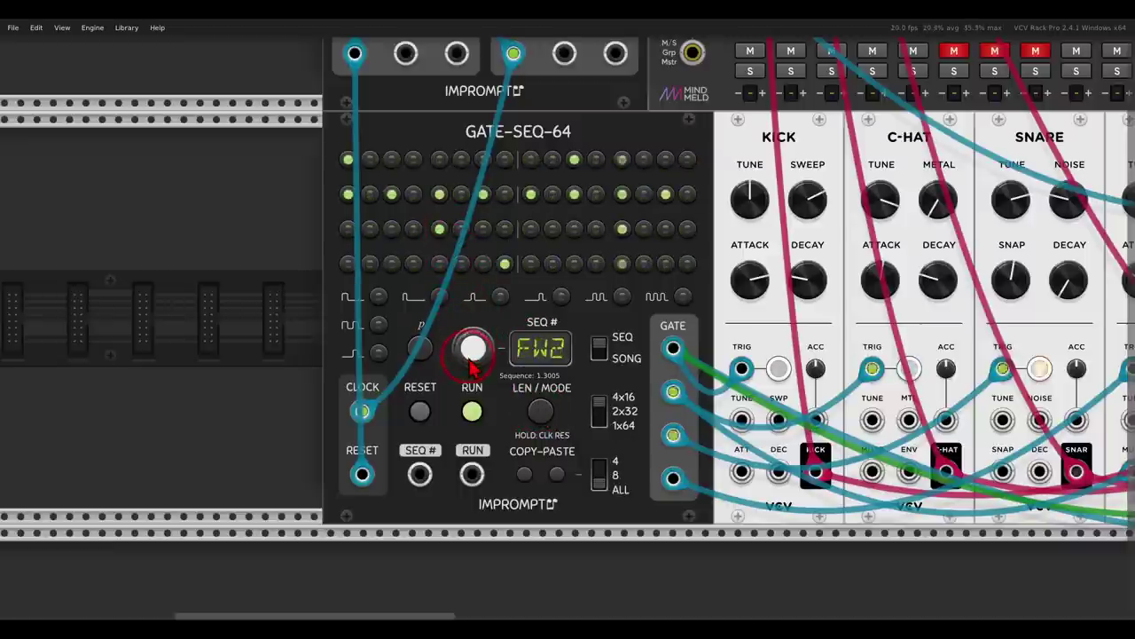
{"action": "left_click", "coordinate": [524, 362]}
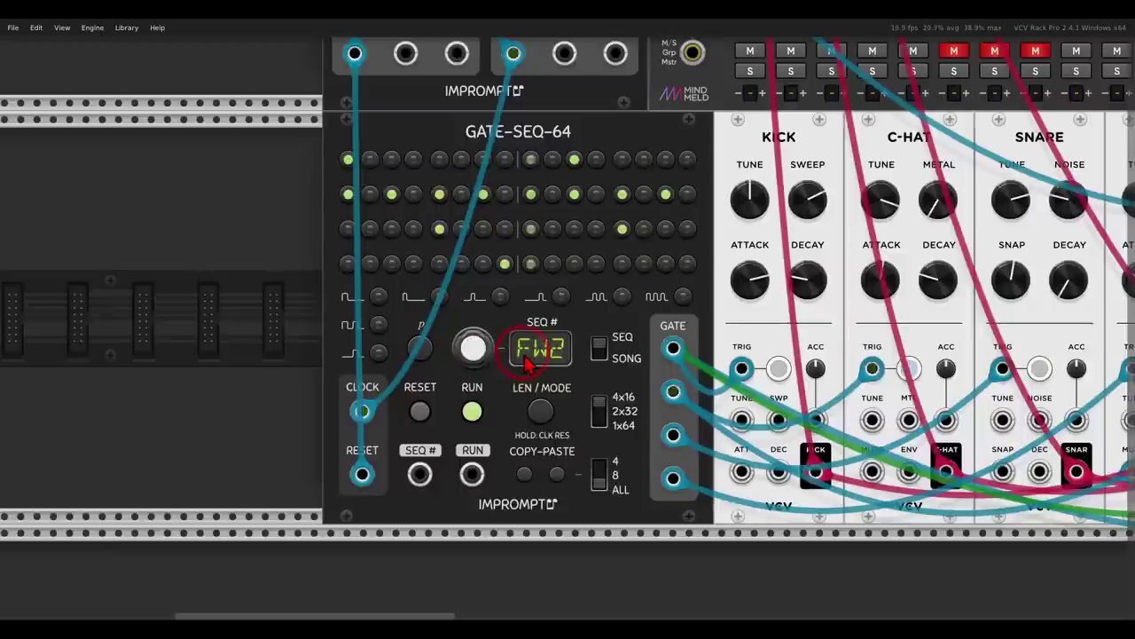
{"action": "left_click_drag", "start_coordinate": [471, 348], "coordinate": [467, 334]}
{"action": "left_click", "coordinate": [538, 345]}
{"action": "left_click", "coordinate": [538, 344]}
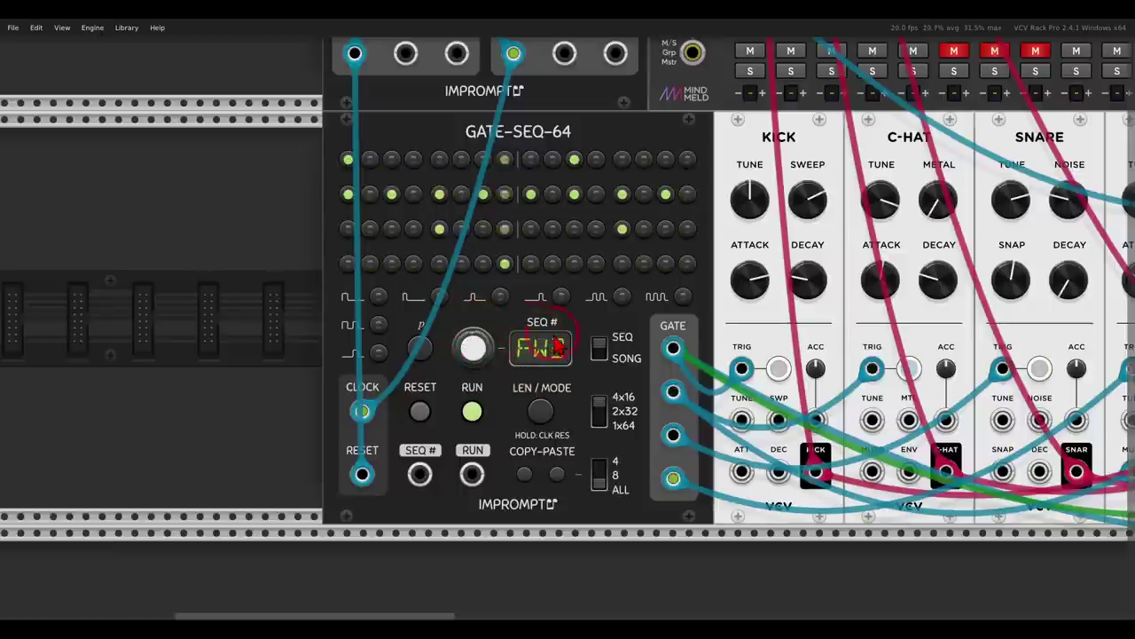
{"action": "left_click", "coordinate": [540, 345]}
{"action": "left_click", "coordinate": [555, 348]}
{"action": "left_click", "coordinate": [543, 350]}
Switch the drum sequencer to song mode and set the song length to 4 phrases.
{"action": "left_click", "coordinate": [597, 355]}
{"action": "left_click", "coordinate": [603, 353]}
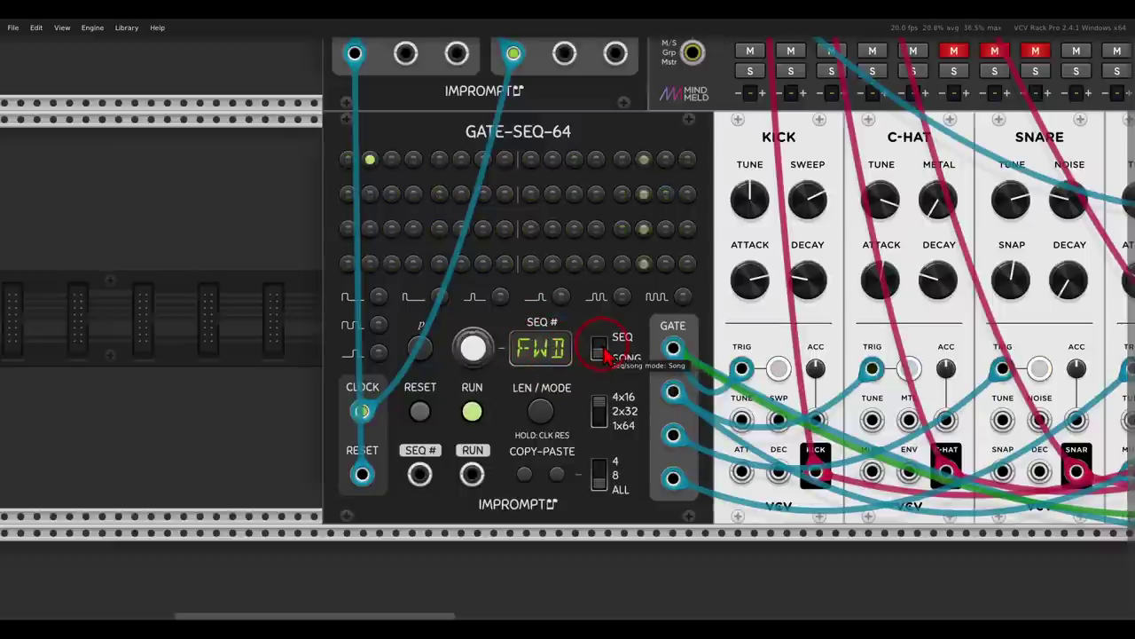
{"action": "left_click", "coordinate": [540, 409]}
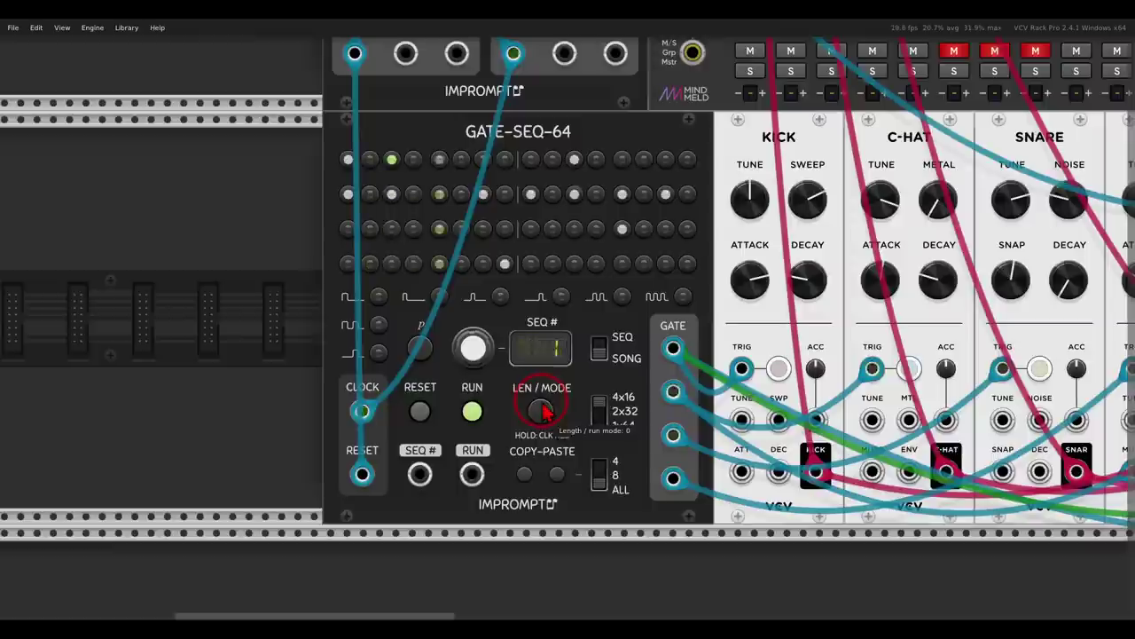
{"action": "left_click", "coordinate": [414, 160]}
Go through the four song phrases, assigning sequence 1 to phrase 1 and sequence 3 to phrase 4.
{"action": "left_click", "coordinate": [349, 160]}
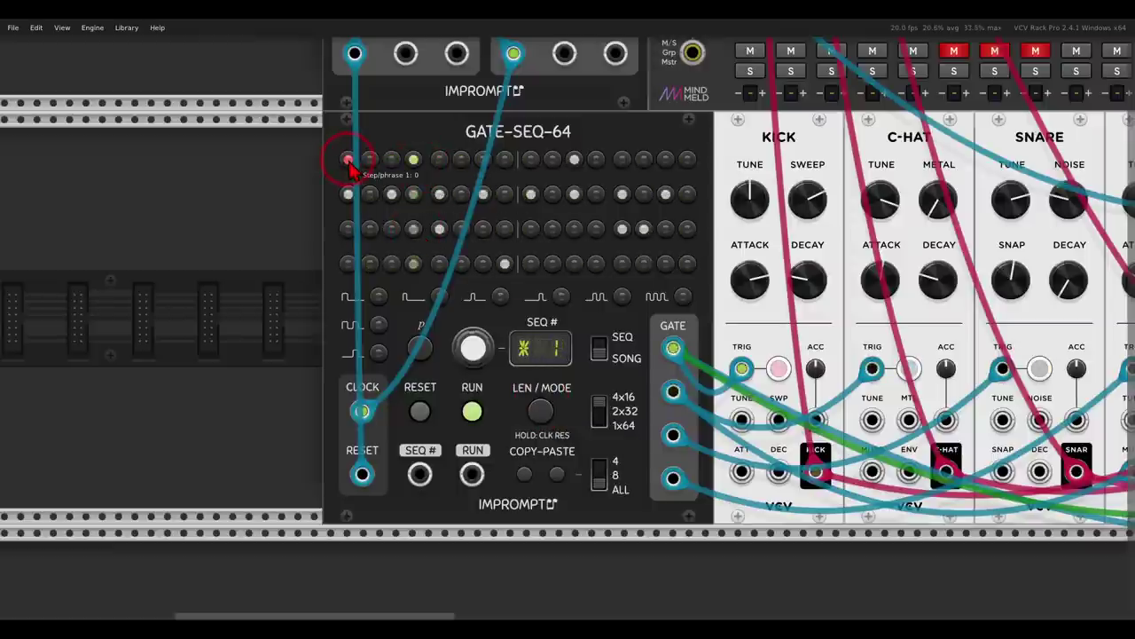
{"action": "left_click", "coordinate": [428, 270]}
{"action": "left_click_drag", "start_coordinate": [467, 348], "coordinate": [470, 330]}
{"action": "left_click", "coordinate": [391, 160]}
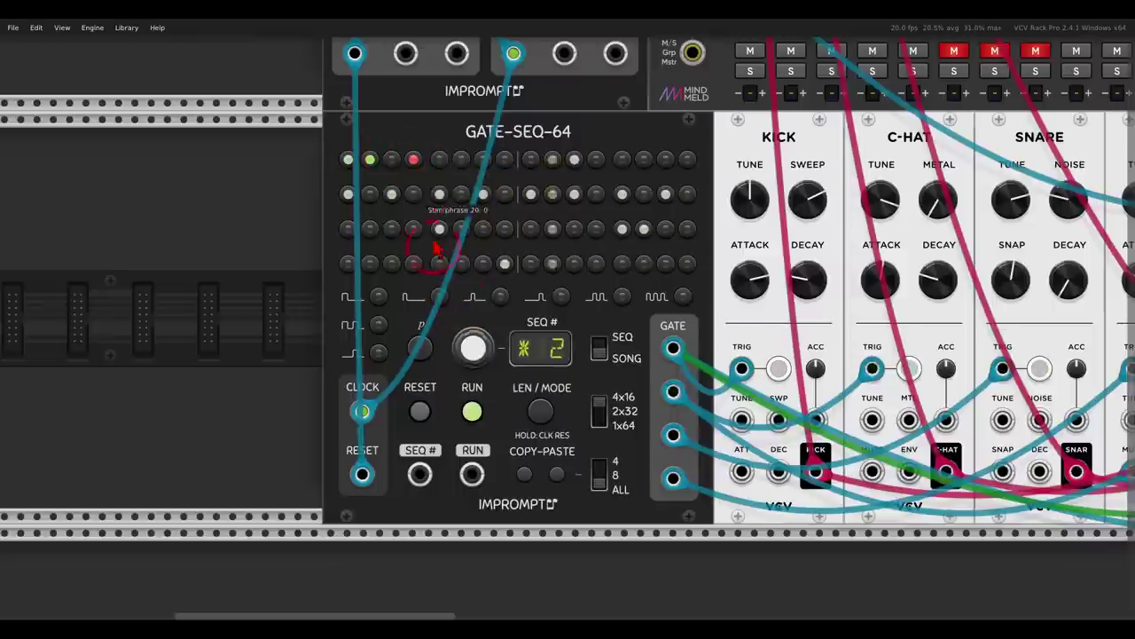
{"action": "left_click_drag", "start_coordinate": [472, 347], "coordinate": [469, 317]}
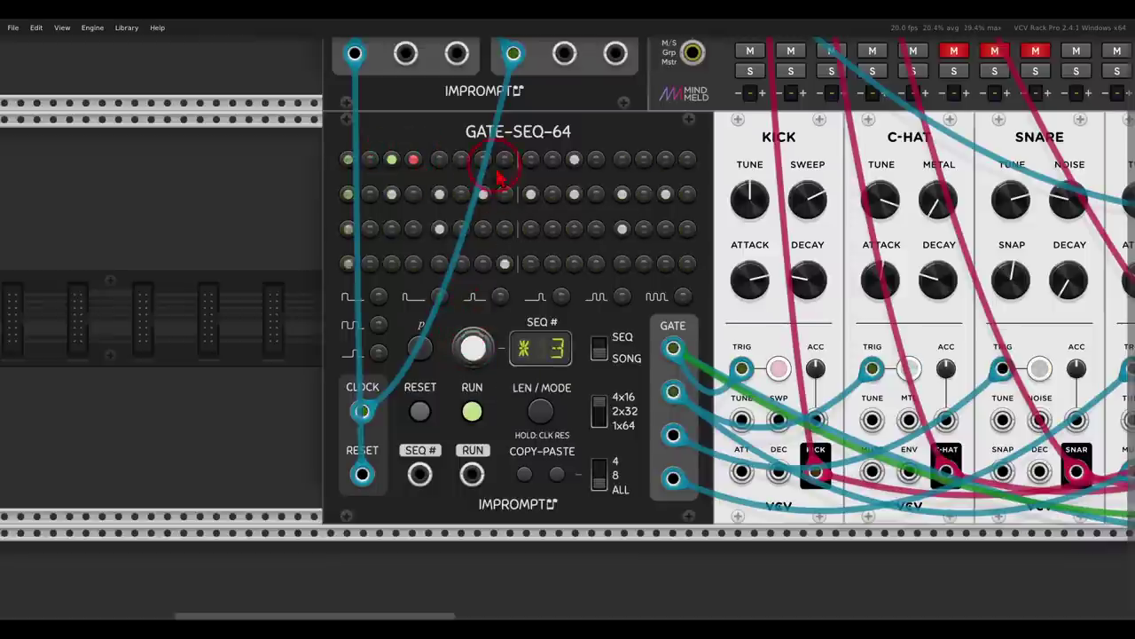
{"action": "left_click", "coordinate": [491, 140]}
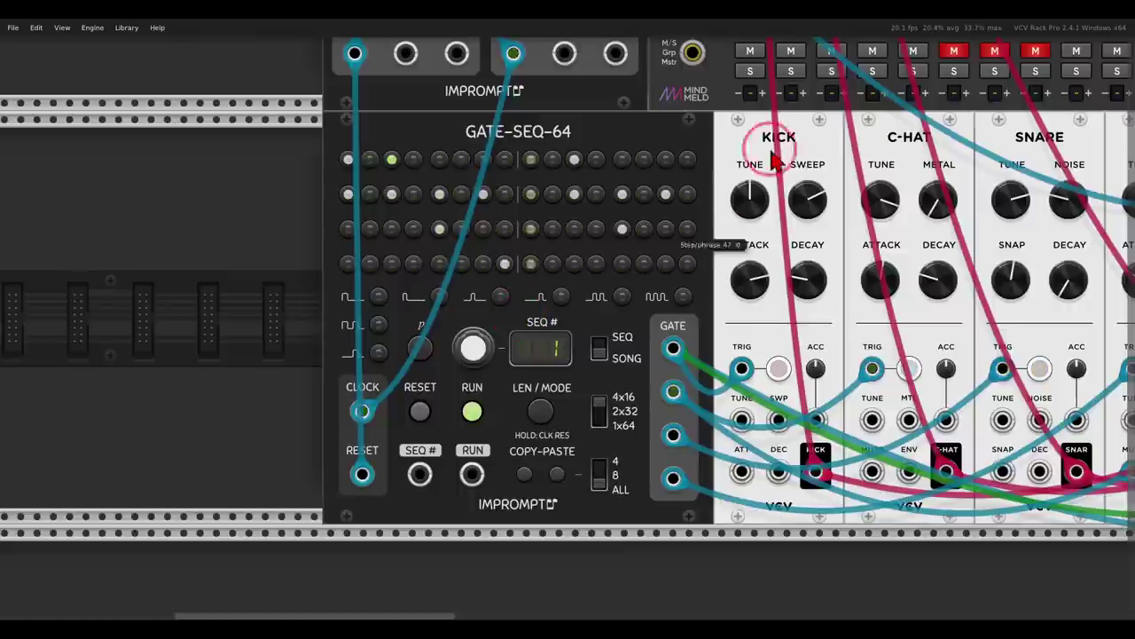
Mute the first five mixer channels carrying the drums and unmute the sixth to eighth channels.
{"action": "left_click_drag", "start_coordinate": [801, 131], "coordinate": [642, 279]}
{"action": "left_click", "coordinate": [592, 198]}
{"action": "left_click", "coordinate": [626, 198]}
{"action": "left_click", "coordinate": [673, 199]}
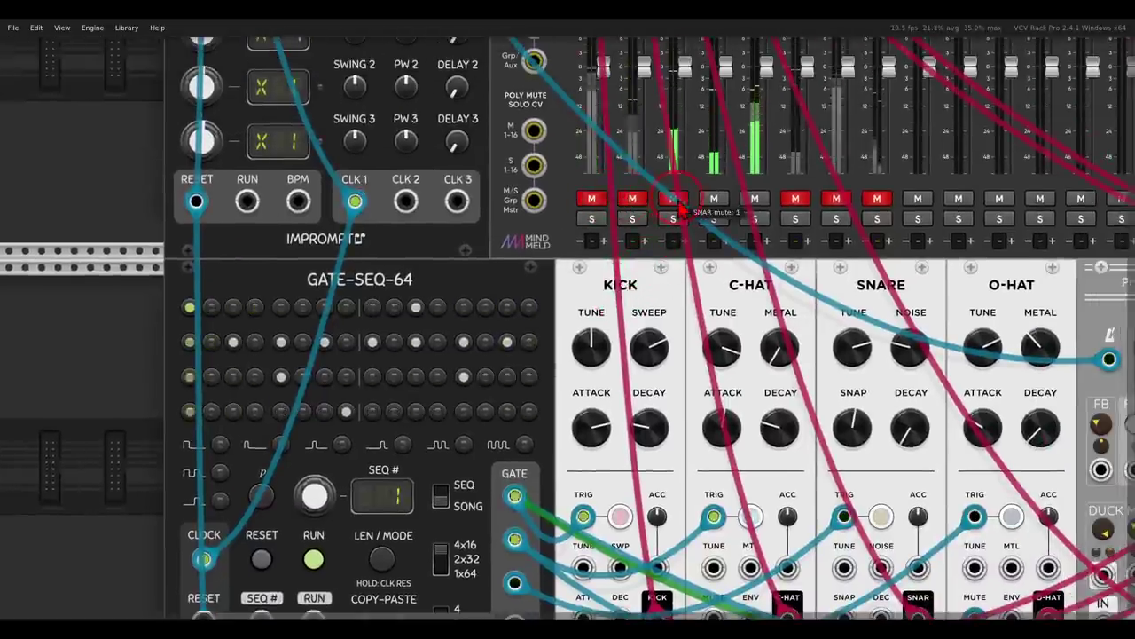
{"action": "left_click", "coordinate": [714, 200]}
{"action": "left_click", "coordinate": [755, 200]}
{"action": "scroll", "coordinate": [636, 286], "scroll_direction": "down", "scroll_amount": 2}
{"action": "scroll", "coordinate": [647, 301], "scroll_direction": "up", "scroll_amount": 6}
{"action": "scroll", "coordinate": [685, 309], "scroll_direction": "up", "scroll_amount": 2}
{"action": "scroll", "coordinate": [689, 311], "scroll_direction": "down", "scroll_amount": 3}
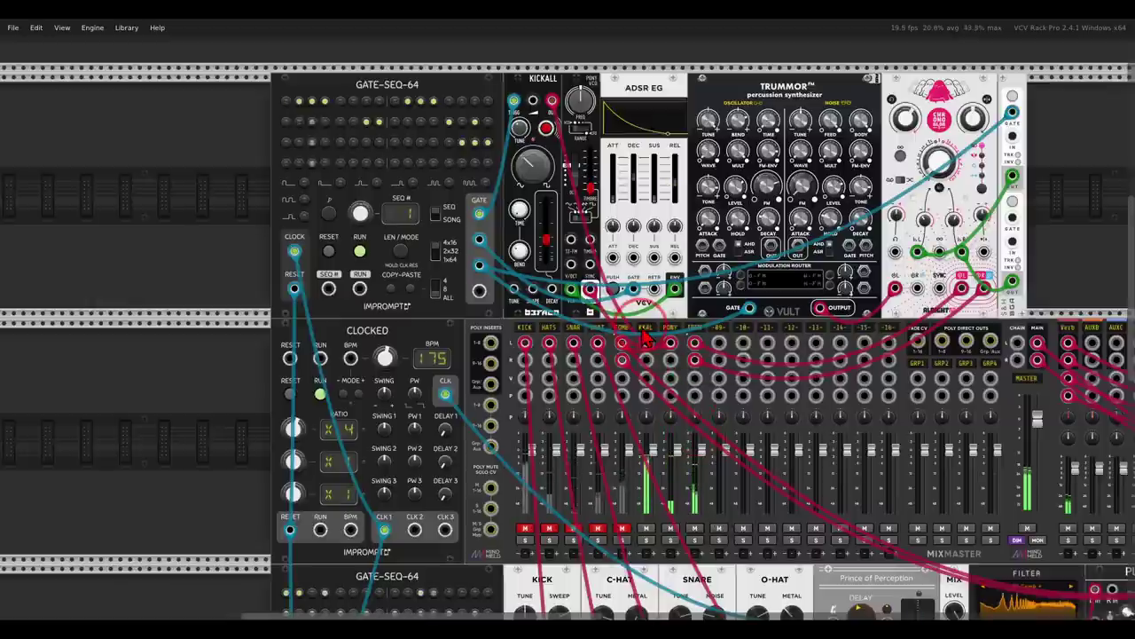
Go through the stored sequences of the upper gate sequencer, auditioning sequences 1 to 4.
{"action": "left_click_drag", "start_coordinate": [444, 242], "coordinate": [605, 342]}
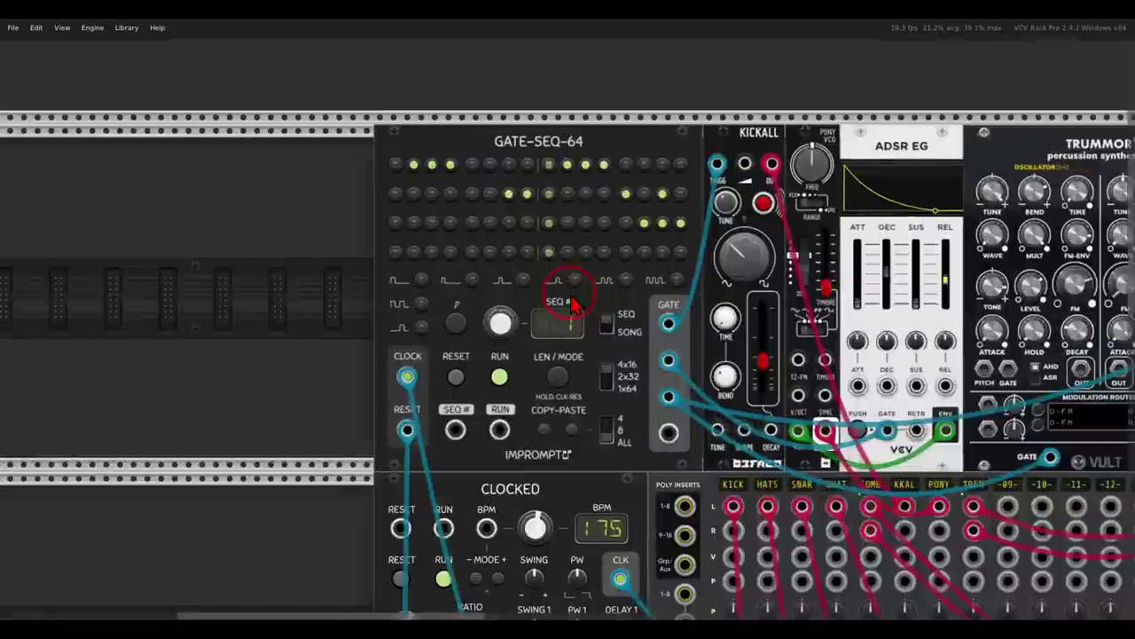
{"action": "scroll", "coordinate": [572, 303], "scroll_direction": "up", "scroll_amount": 3}
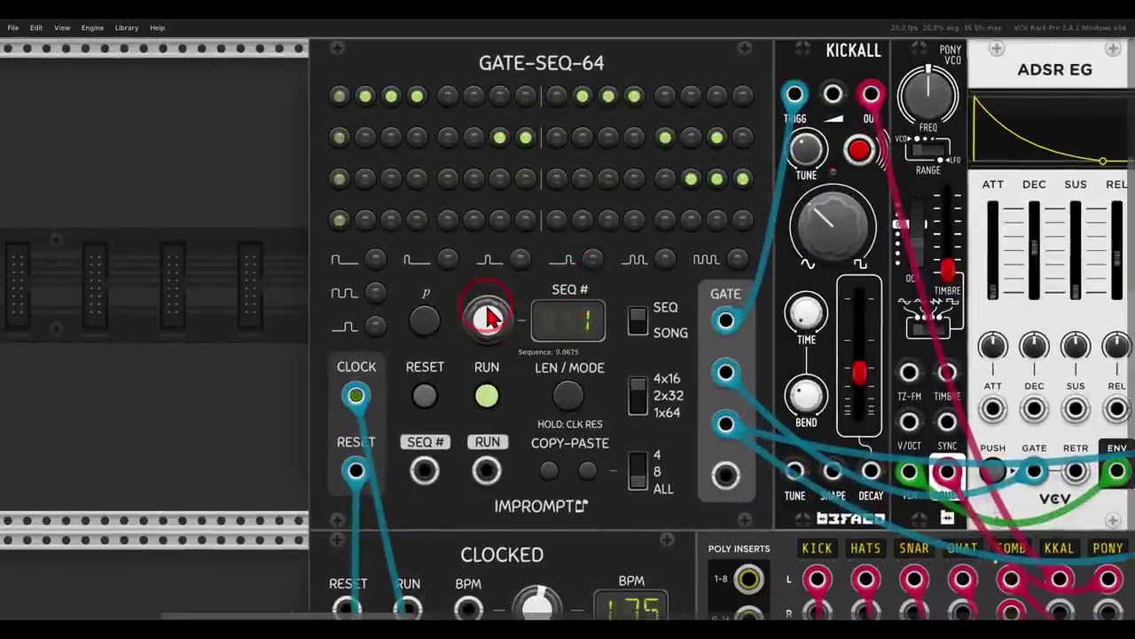
{"action": "left_click_drag", "start_coordinate": [488, 317], "coordinate": [486, 302]}
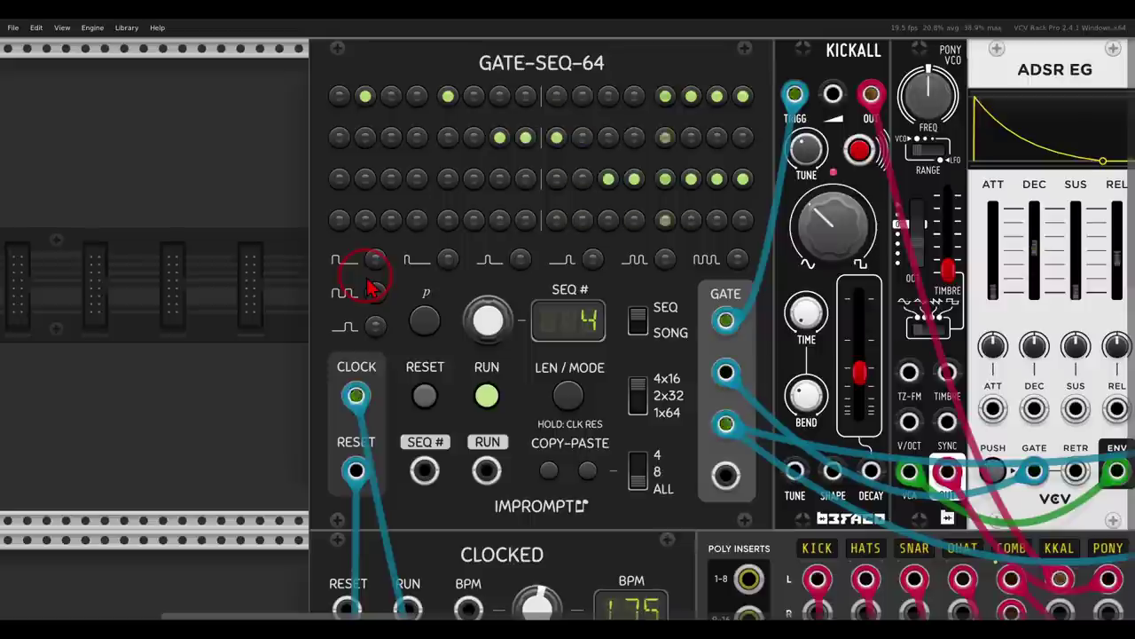
{"action": "mouse_move", "coordinate": [488, 317]}
{"action": "left_mouse_down"}
{"action": "mouse_move", "coordinate": [484, 372]}
{"action": "mouse_move", "coordinate": [492, 323]}
{"action": "left_mouse_up"}
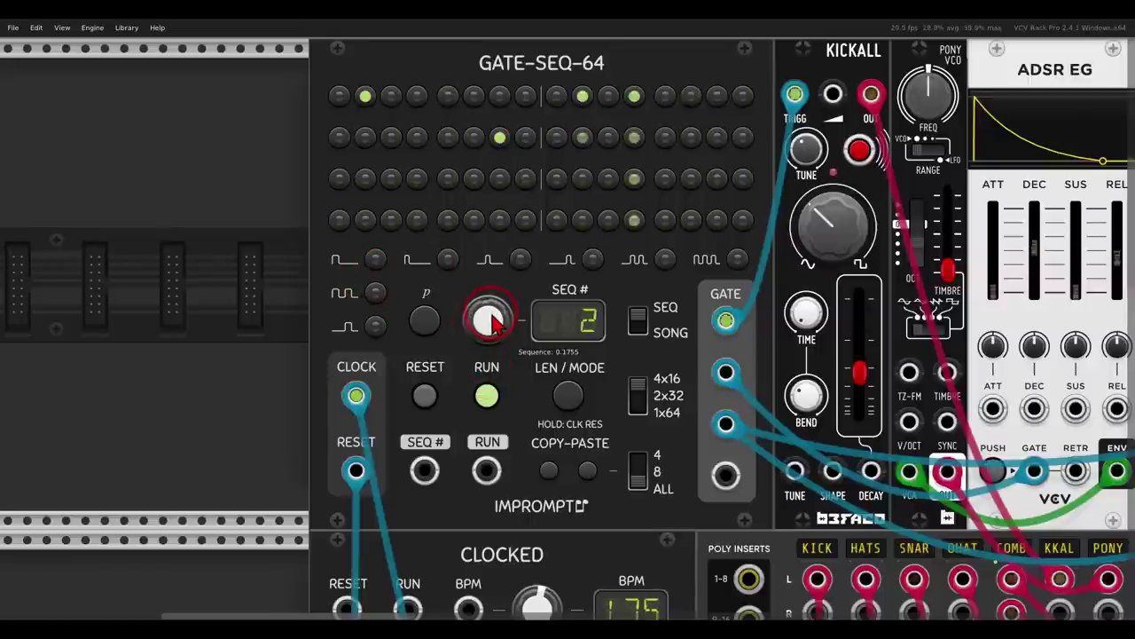
Switch the upper gate sequencer to song mode and go through its first three song phrases.
{"action": "left_click", "coordinate": [638, 323]}
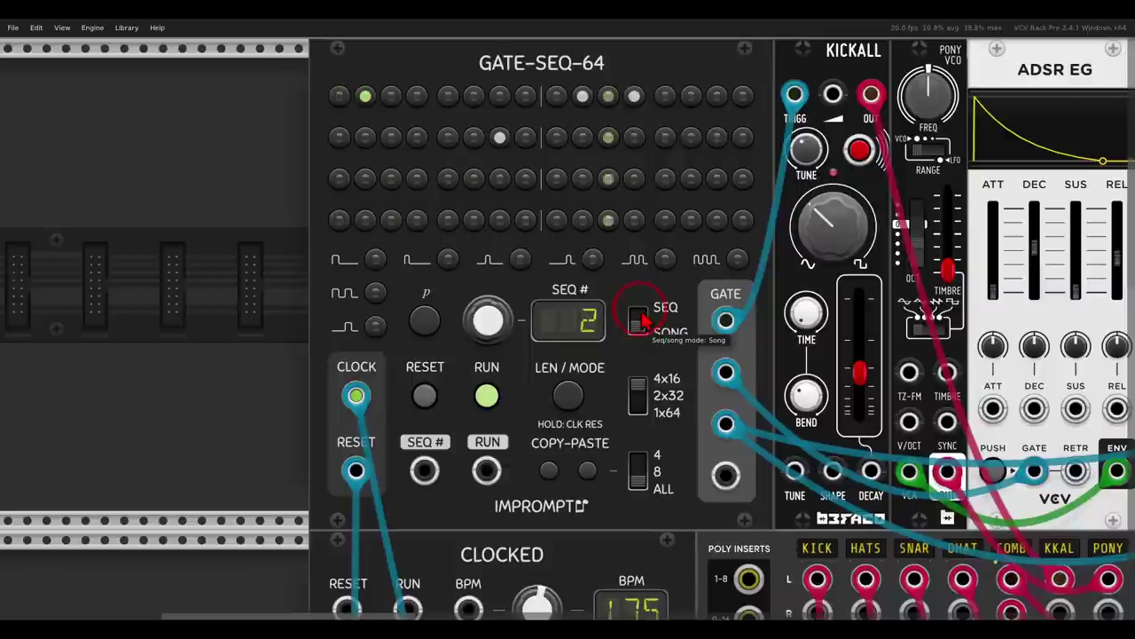
{"action": "left_click", "coordinate": [340, 98]}
{"action": "left_click", "coordinate": [363, 97]}
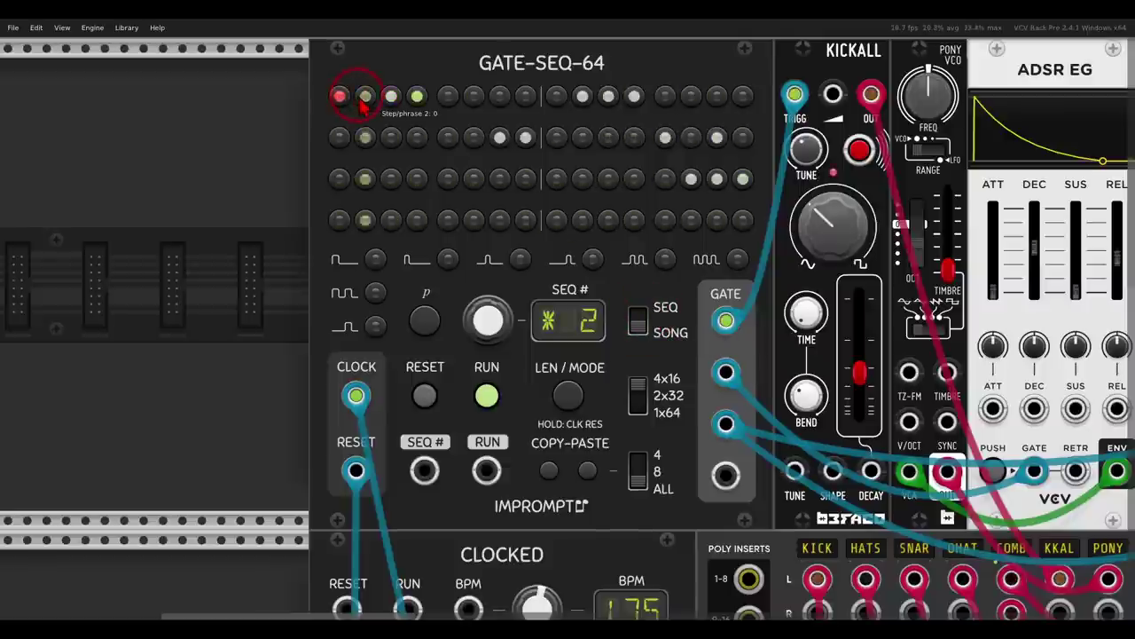
{"action": "left_click", "coordinate": [391, 97]}
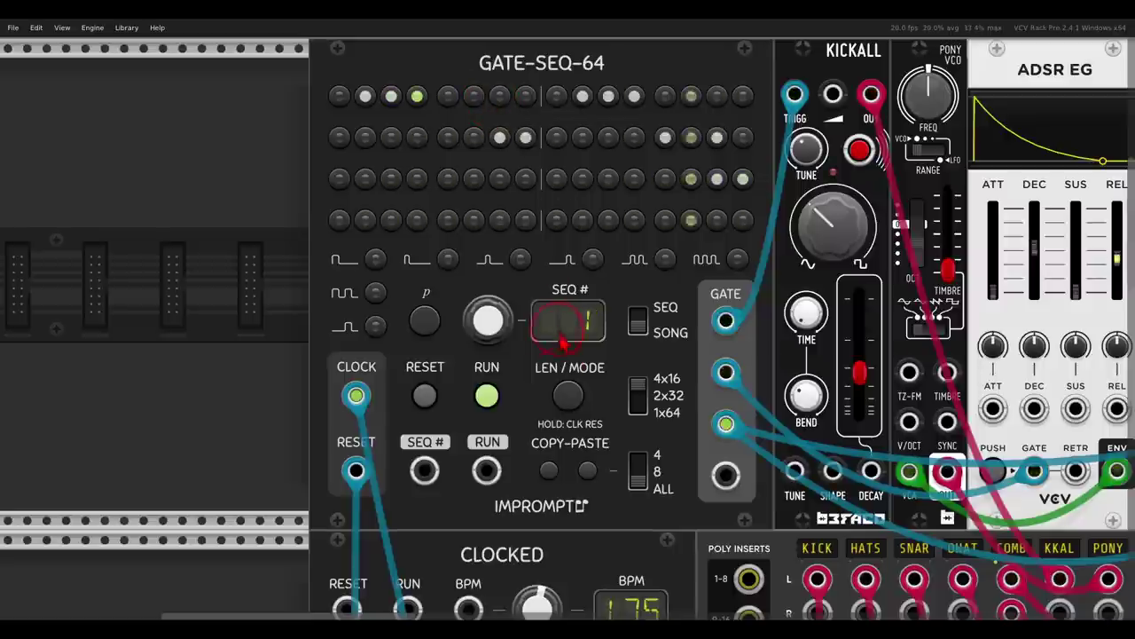
Step past the length setting of the upper gate sequencer's song and change its run mode.
{"action": "left_click", "coordinate": [568, 397]}
{"action": "left_click", "coordinate": [570, 398]}
{"action": "left_click_drag", "start_coordinate": [483, 315], "coordinate": [482, 189]}
{"action": "left_click", "coordinate": [569, 397]}
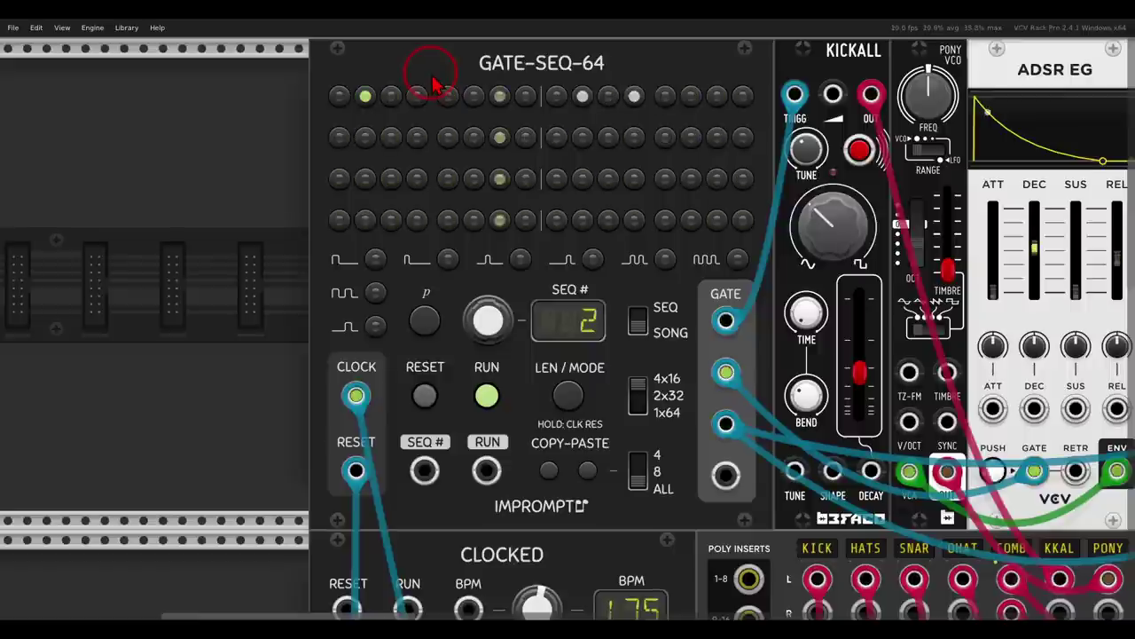
Unmute the KICK, HATS, SNAR, OHAT and COMB mixer channels to layer the drums with the upper row's parts.
{"action": "scroll", "coordinate": [464, 114], "scroll_direction": "down", "scroll_amount": 3}
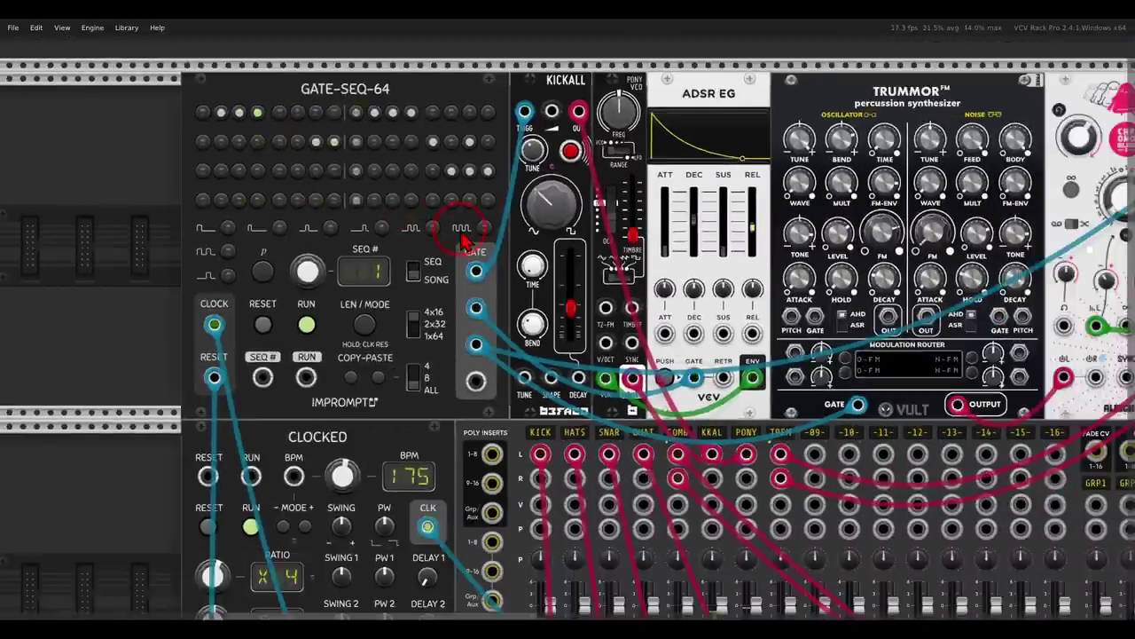
{"action": "scroll", "coordinate": [461, 239], "scroll_direction": "down", "scroll_amount": 1}
{"action": "left_click_drag", "start_coordinate": [662, 283], "coordinate": [561, 263]}
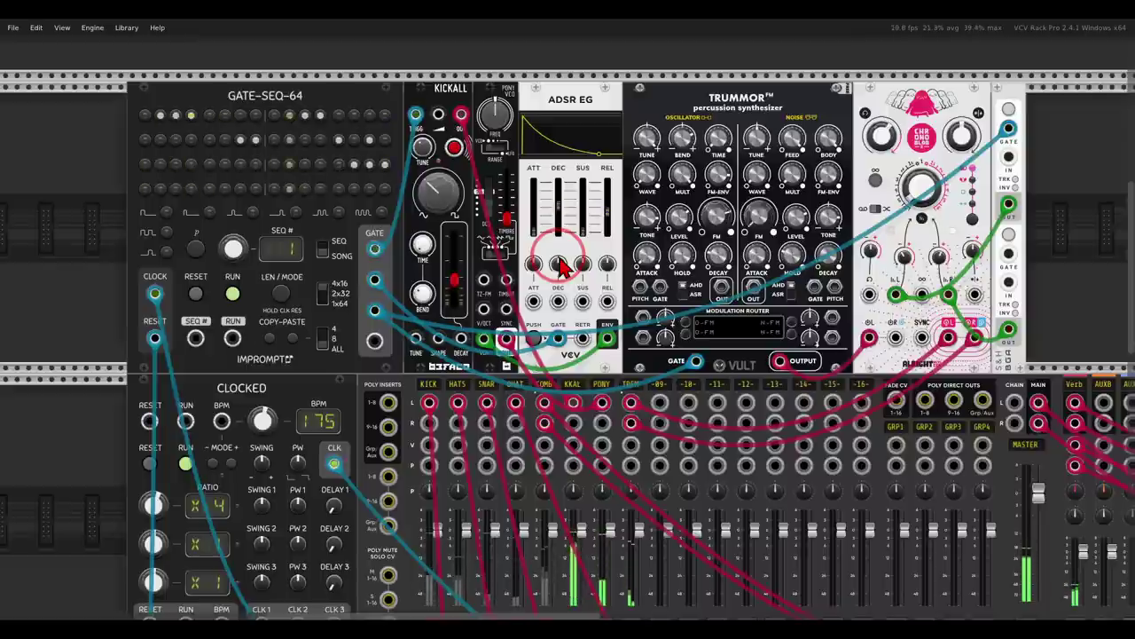
{"action": "scroll", "coordinate": [560, 266], "scroll_direction": "down", "scroll_amount": 4}
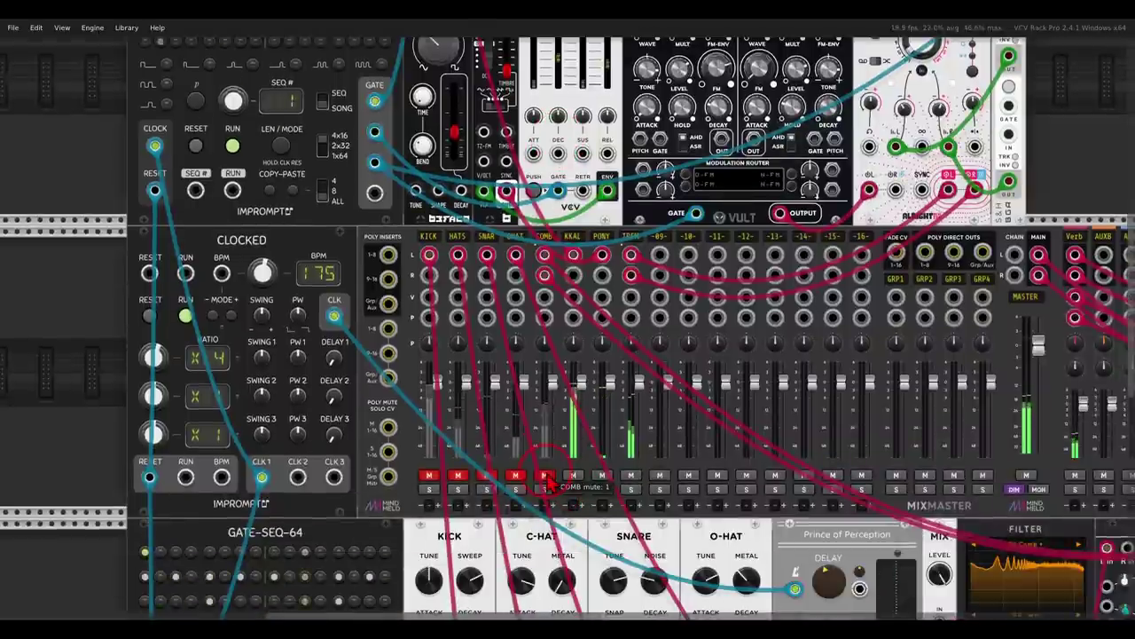
{"action": "left_click", "coordinate": [461, 477]}
{"action": "left_click", "coordinate": [428, 477]}
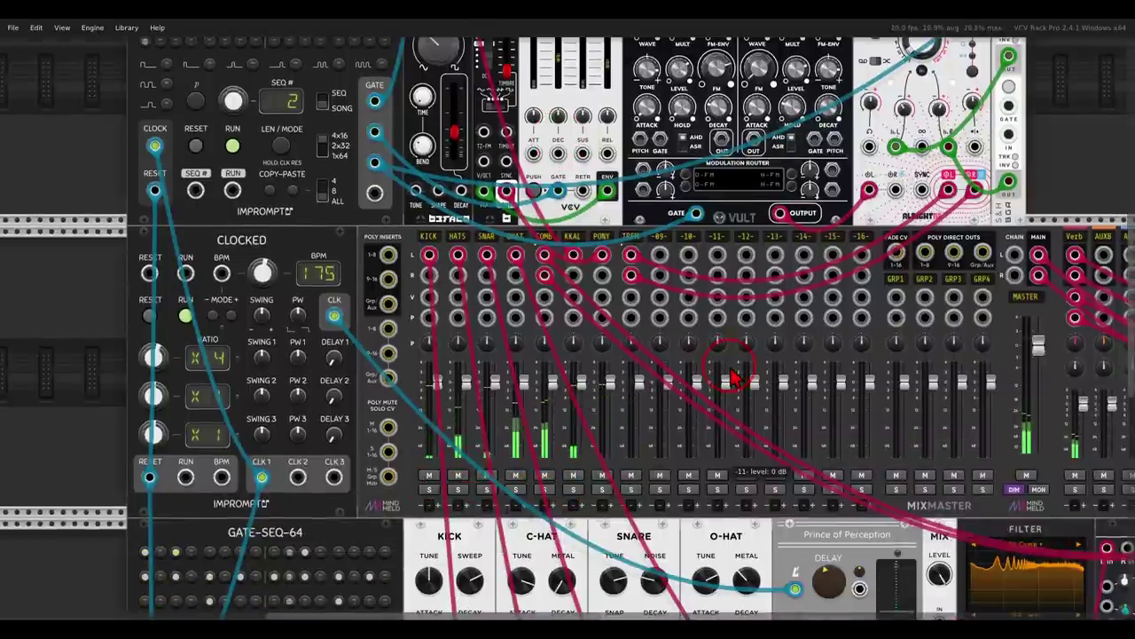
{"action": "scroll", "coordinate": [732, 377], "scroll_direction": "down", "scroll_amount": 5}
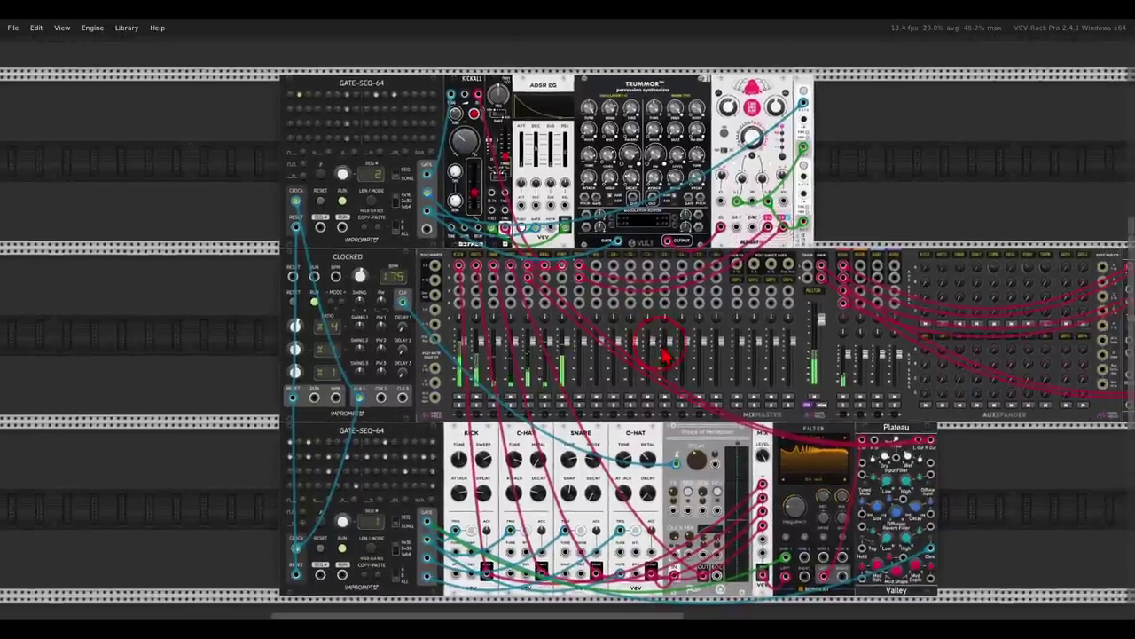